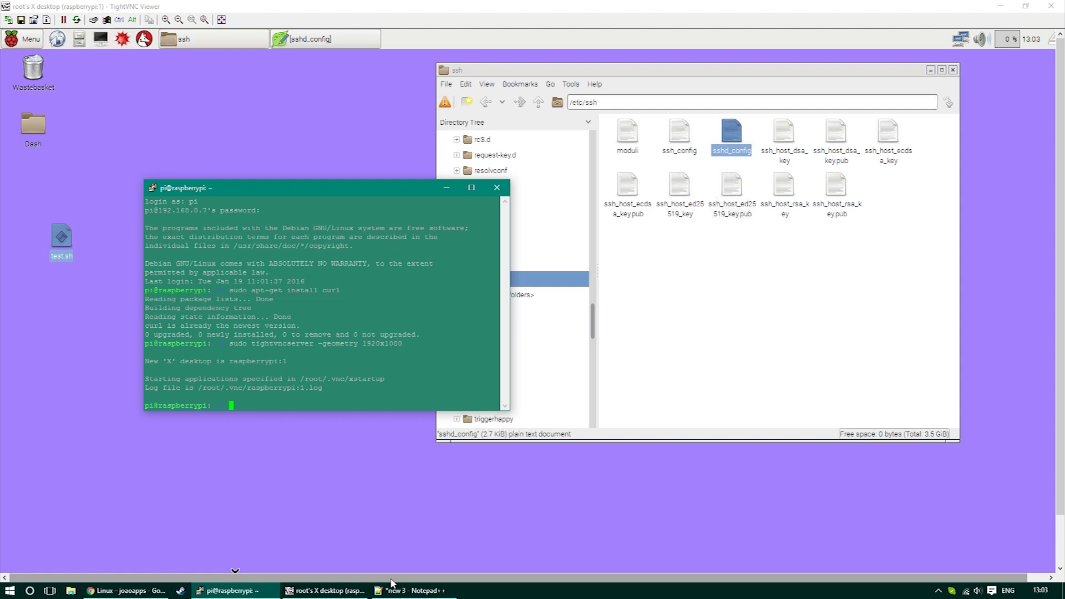
# - Rerun 'sudo apt-get install curl' from the command history on the Raspberry Pi
pyautogui.press('Up')
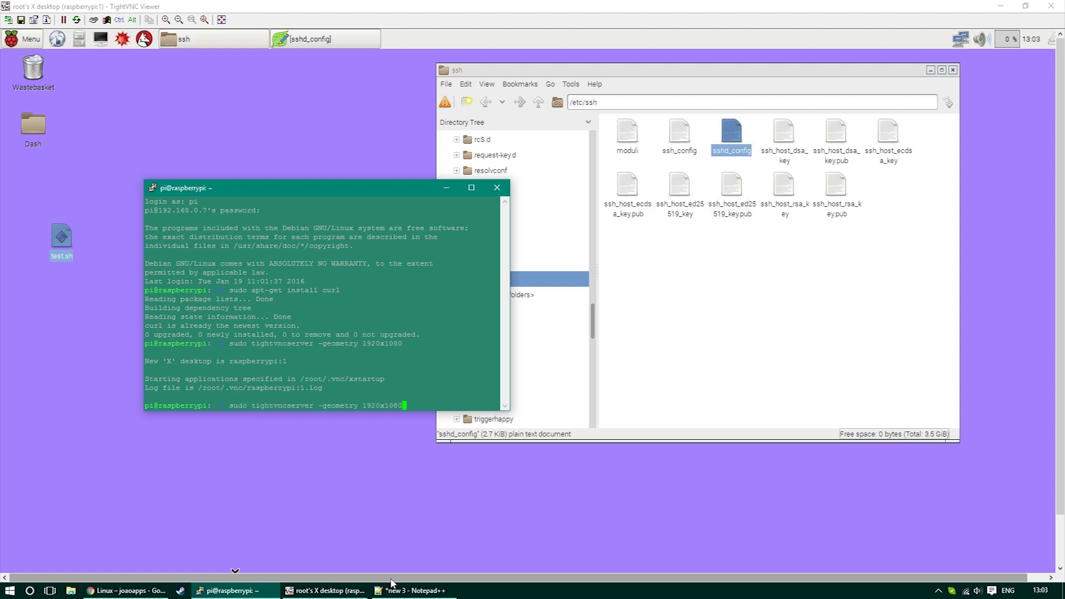
pyautogui.press('Up')
pyautogui.press('Return')
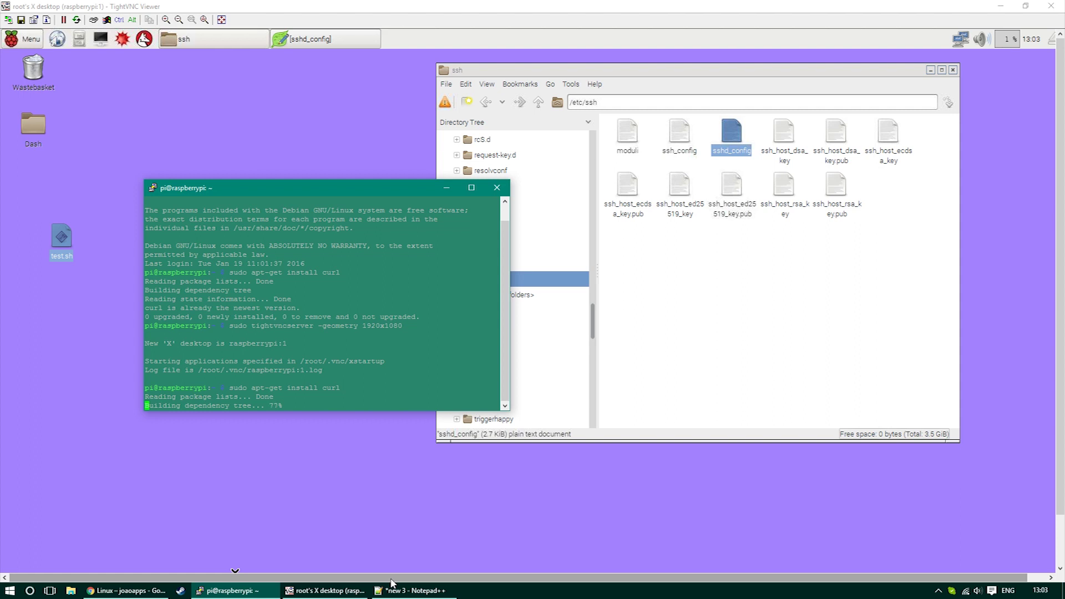
# - Select the KexAlgorithms line at the end of sshd_config in Leafpad, then close the file
pyautogui.click(1019, 7)
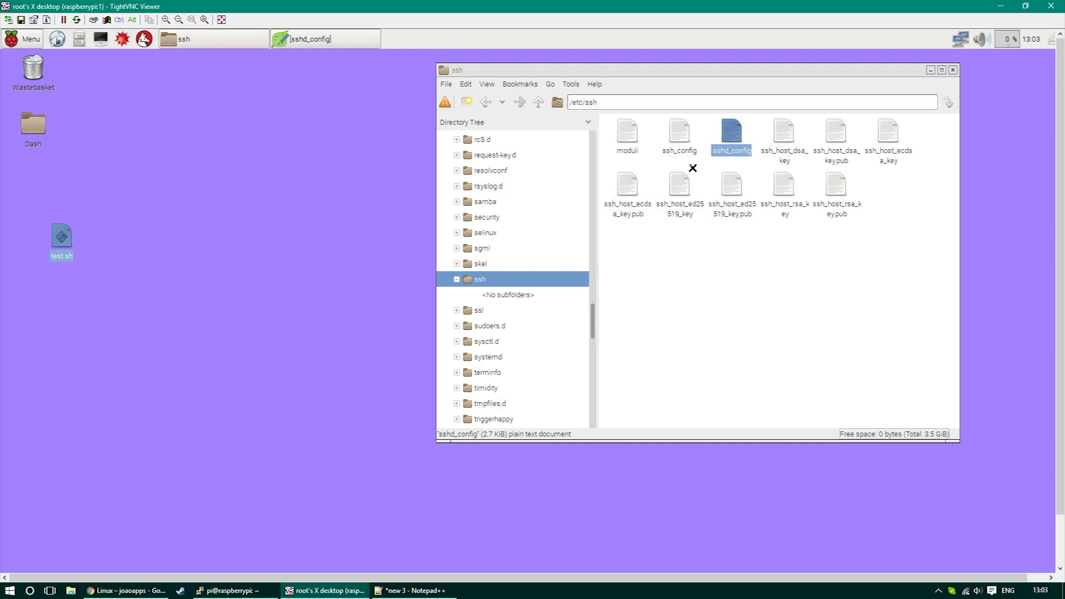
pyautogui.click(604, 101)
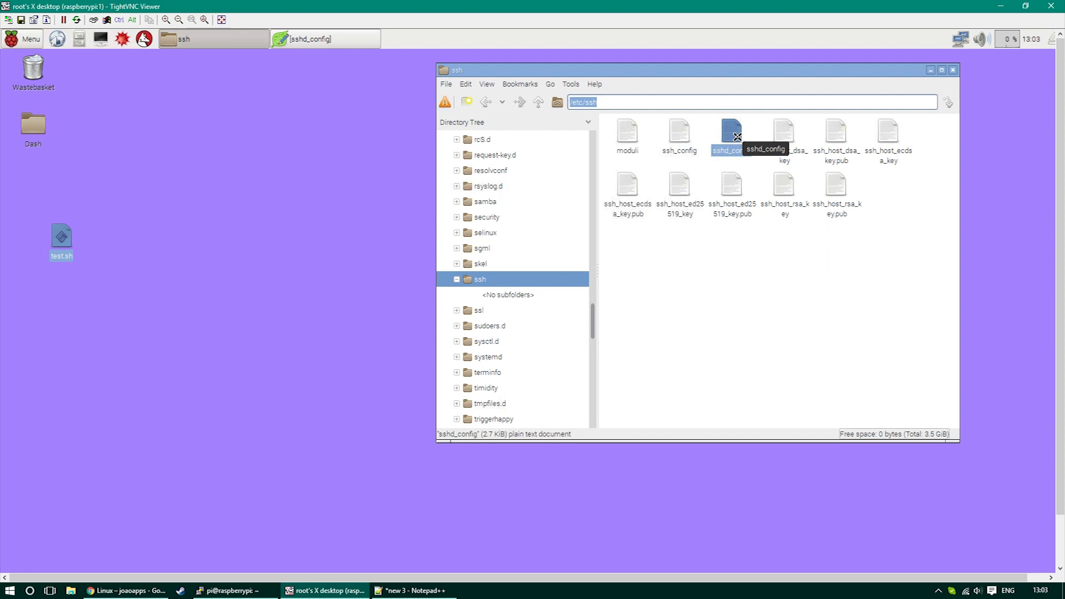
pyautogui.click(302, 39)
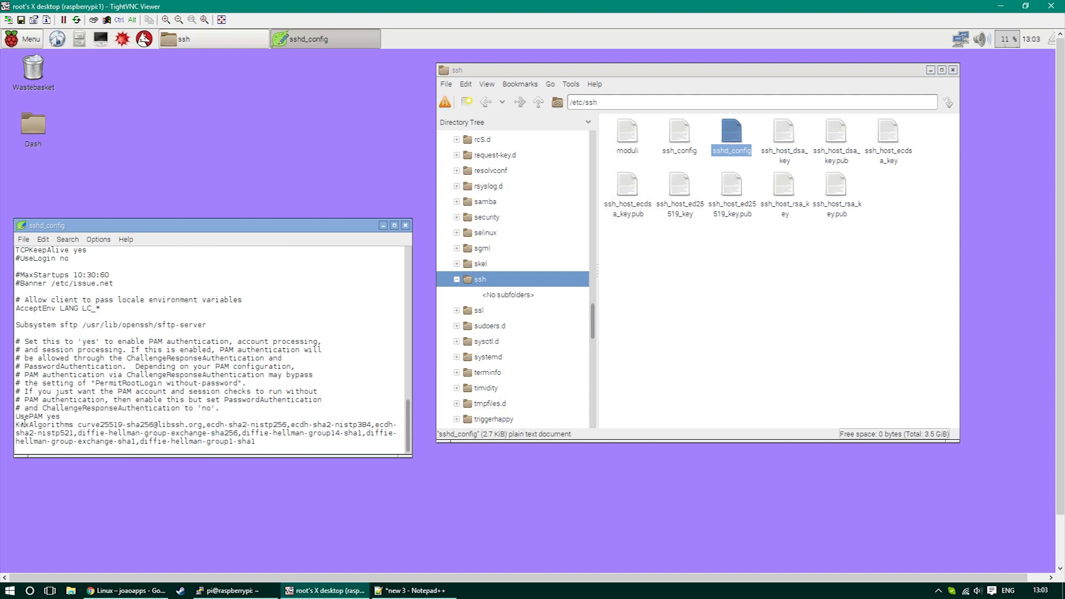
pyautogui.moveTo(15, 424); pyautogui.dragTo(259, 448)
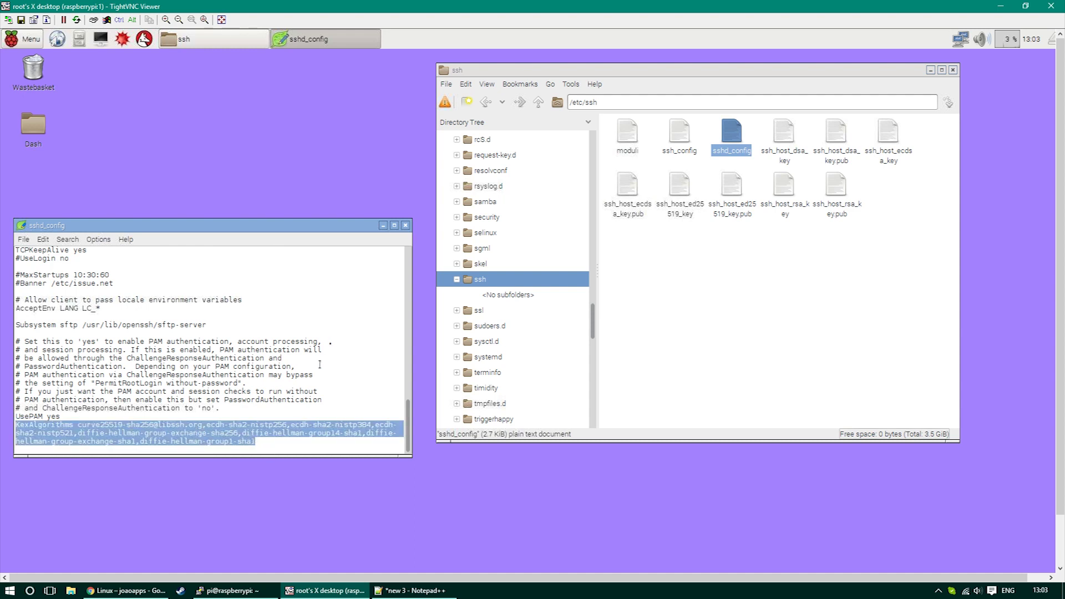
pyautogui.click(409, 224)
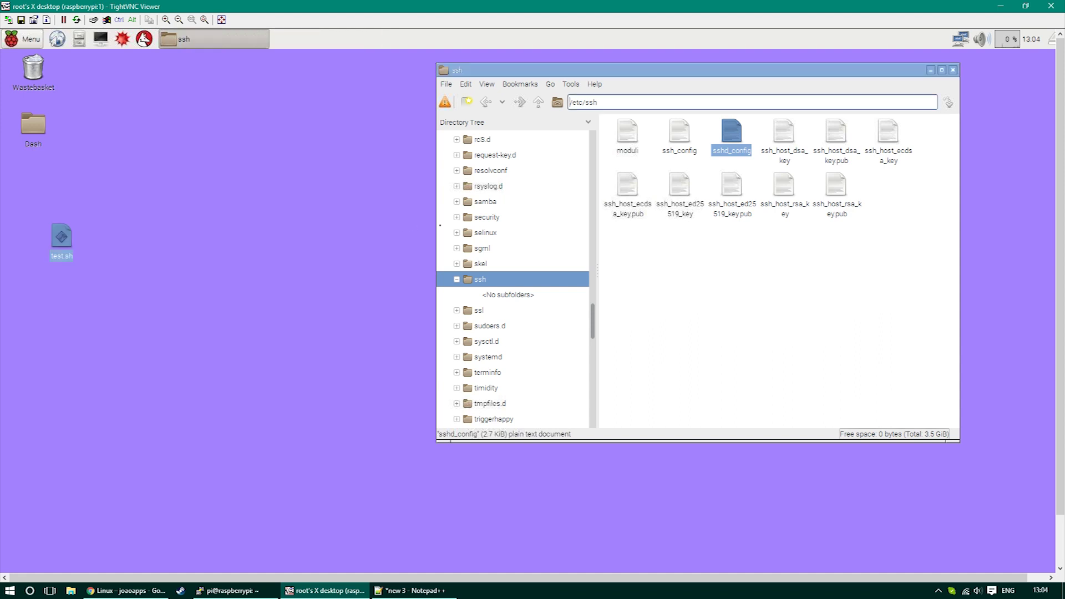
# - Close the ssh folder and select the curl commands on the maximized AutoRemote Linux setup page
pyautogui.click(954, 71)
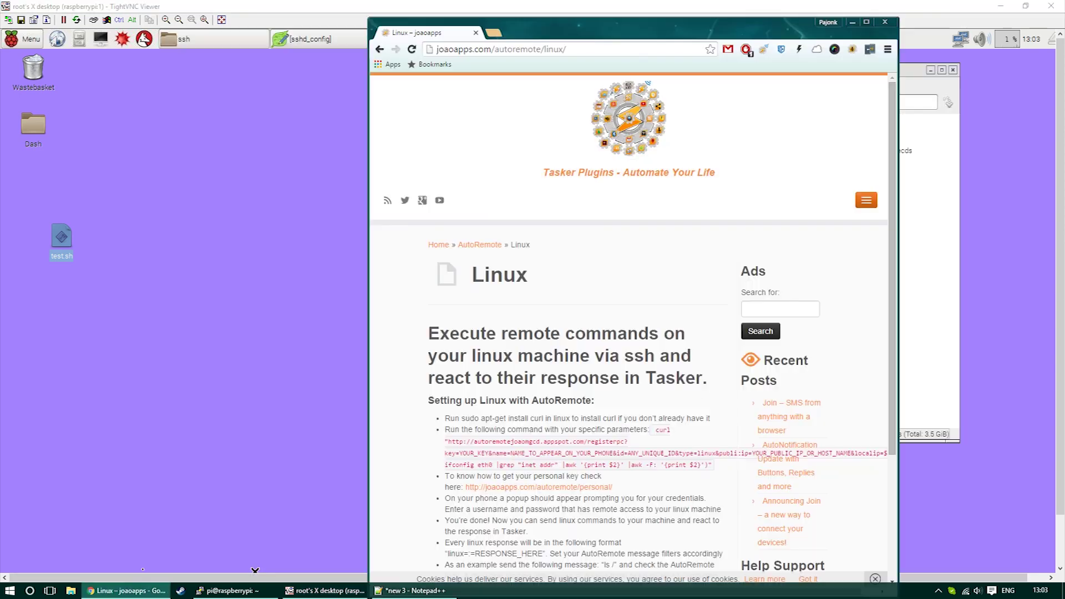
pyautogui.doubleClick(571, 25)
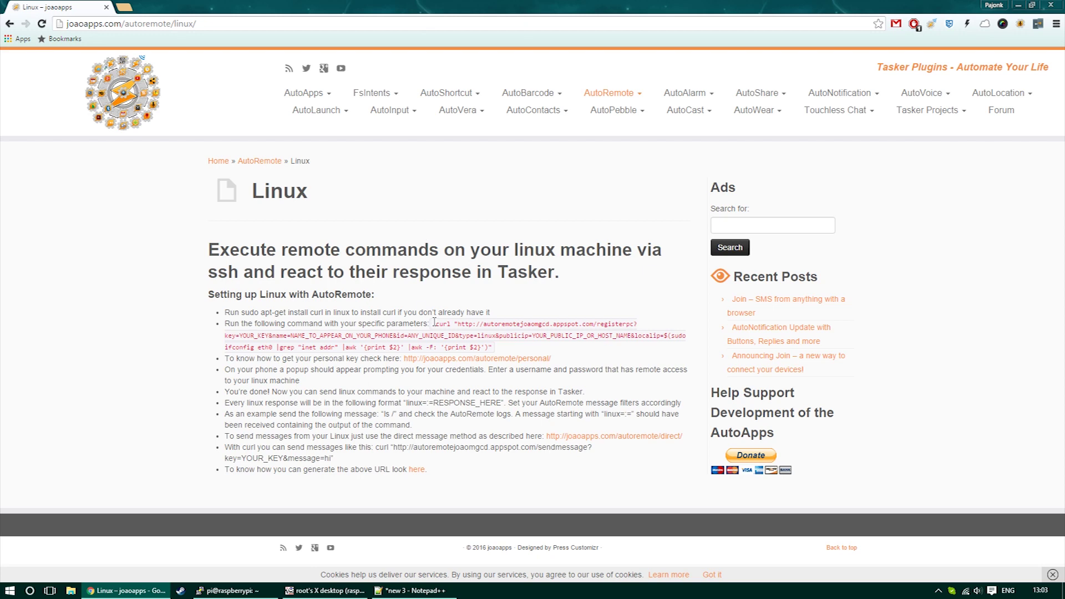
pyautogui.moveTo(436, 323); pyautogui.dragTo(493, 346)
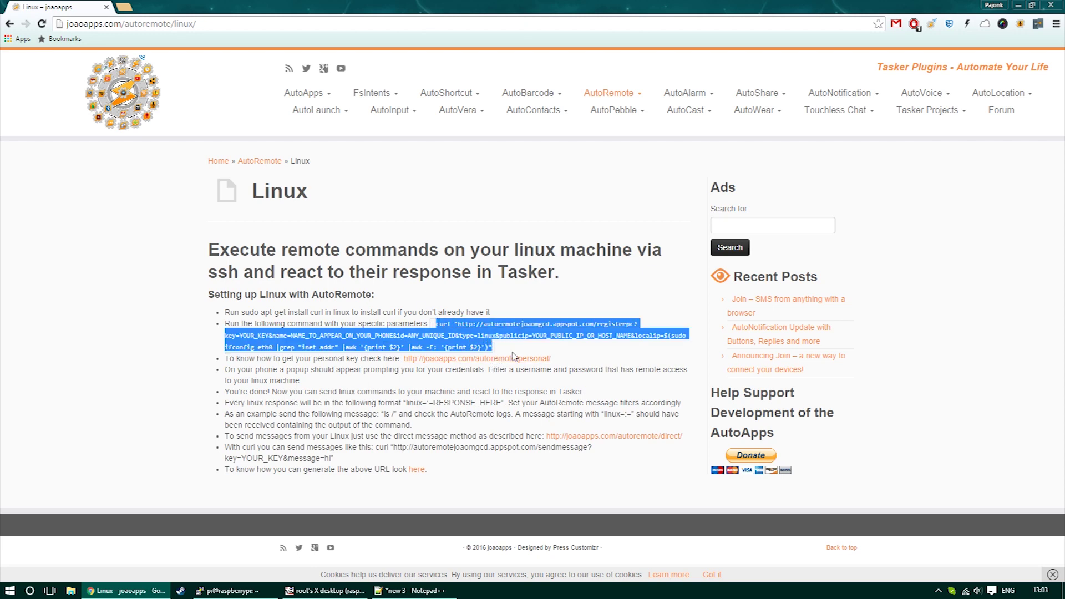
pyautogui.click(513, 354)
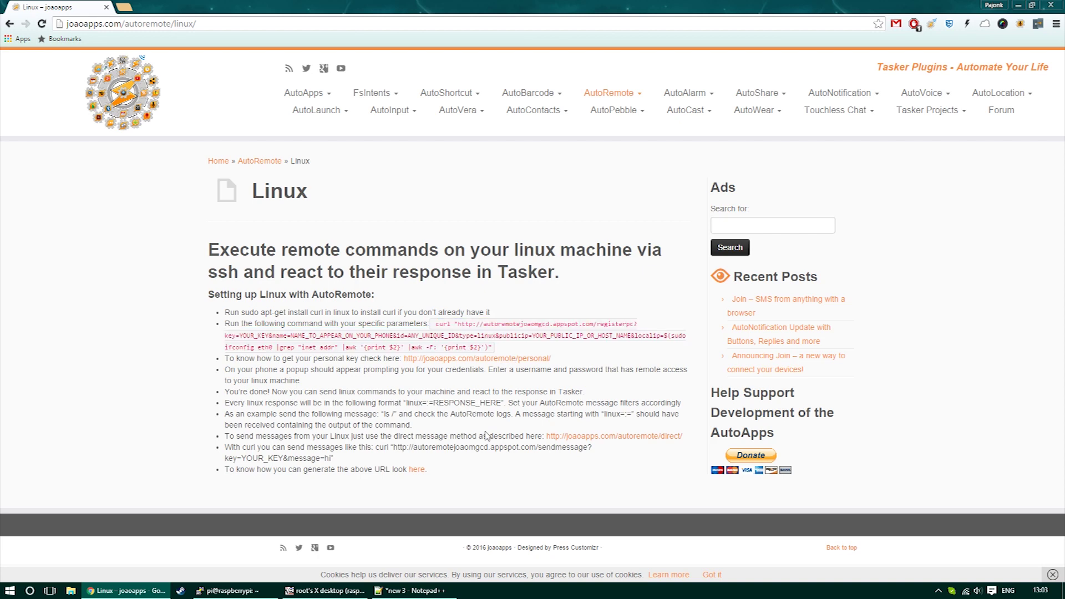
pyautogui.tripleClick(377, 446)
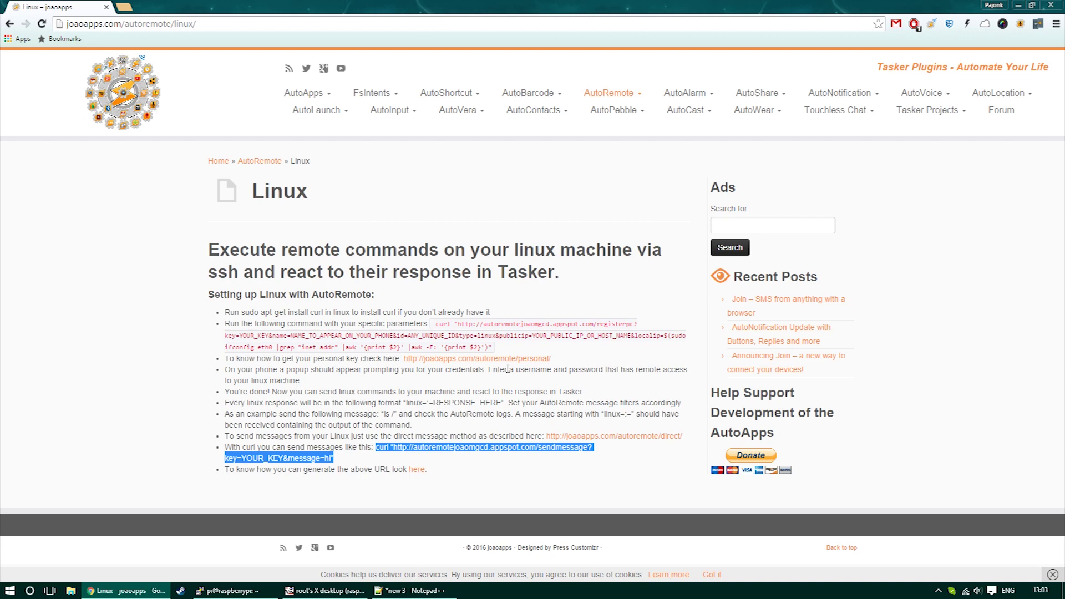
# - Replace the NAME_TO_APPEAR_ON_YOUR_PHONE placeholder in the curl draft with RaspberryPI
pyautogui.click(1018, 6)
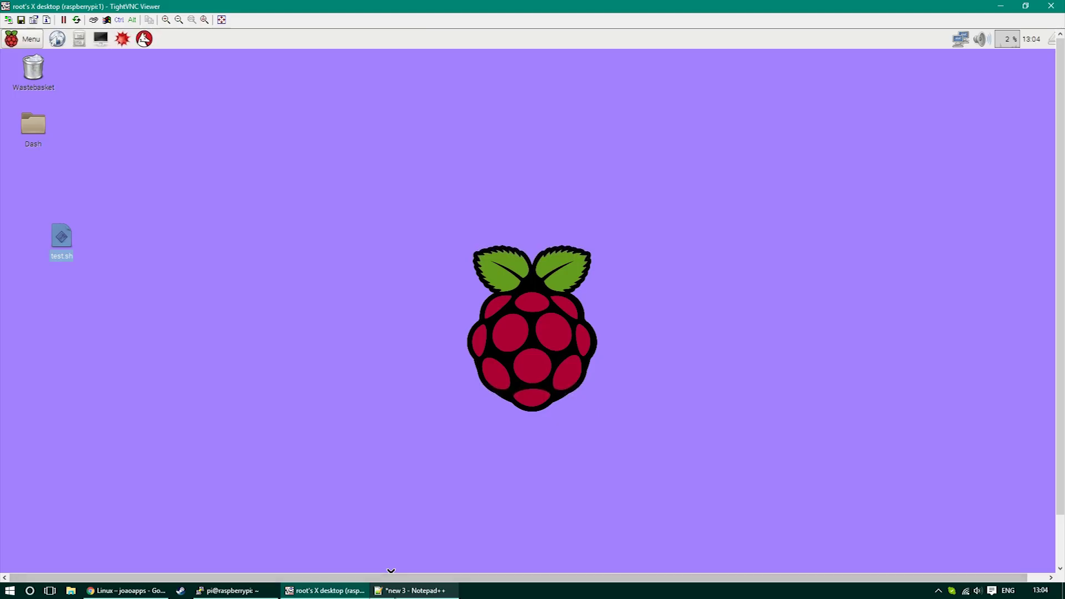
pyautogui.moveTo(537, 150); pyautogui.dragTo(429, 103)
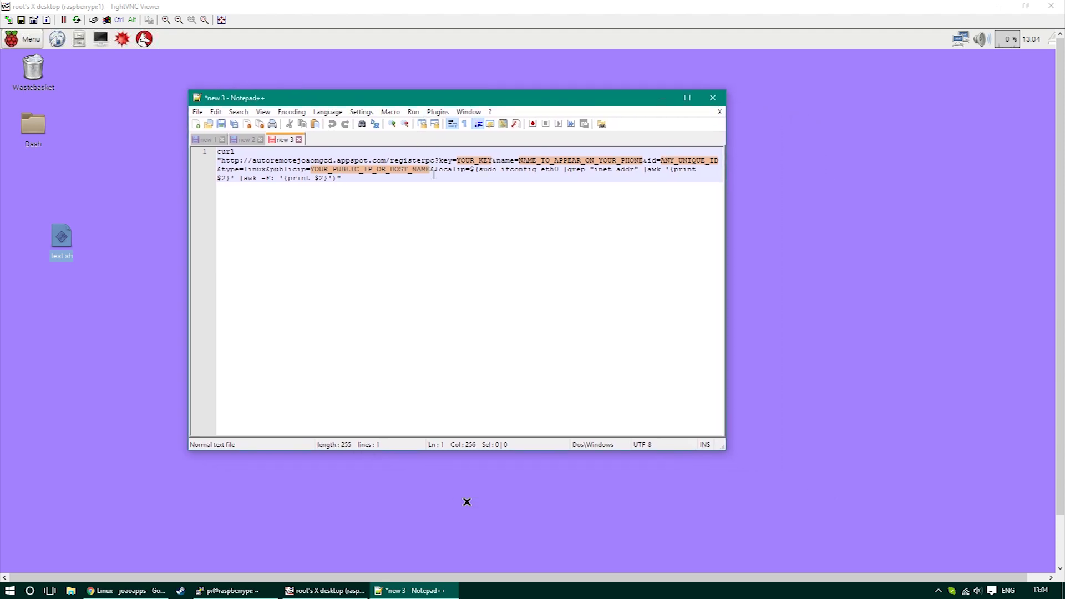
pyautogui.click(519, 161)
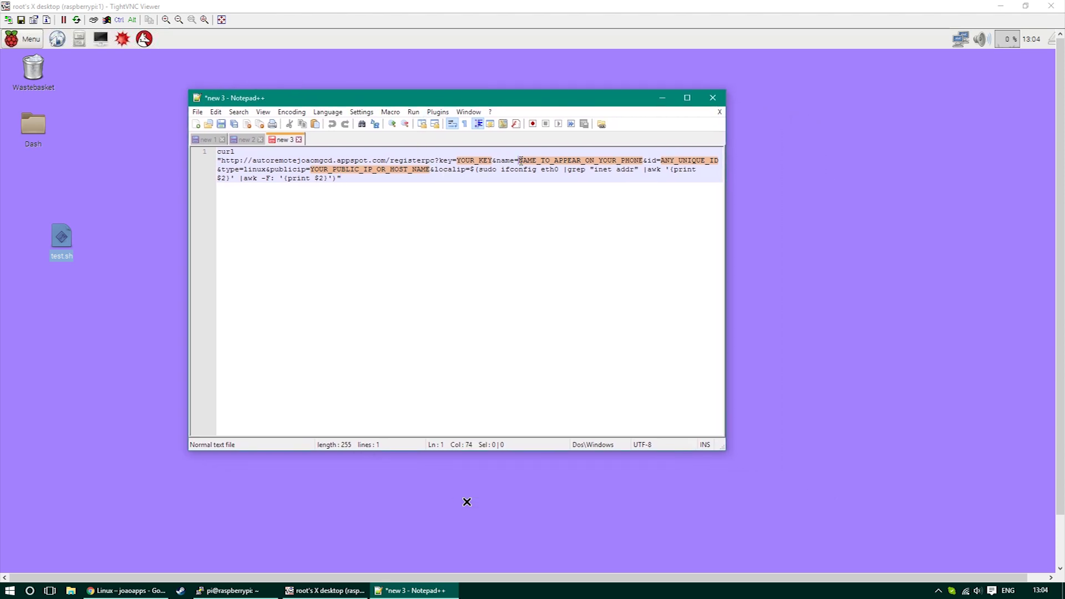
pyautogui.moveTo(520, 161); pyautogui.dragTo(643, 162)
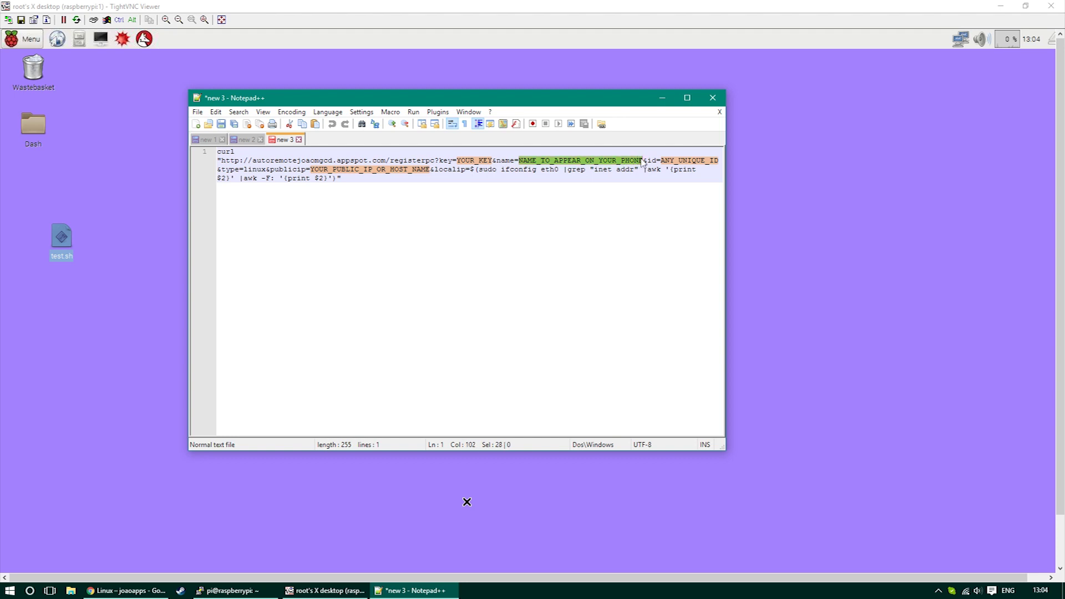
pyautogui.write('Raspberry')
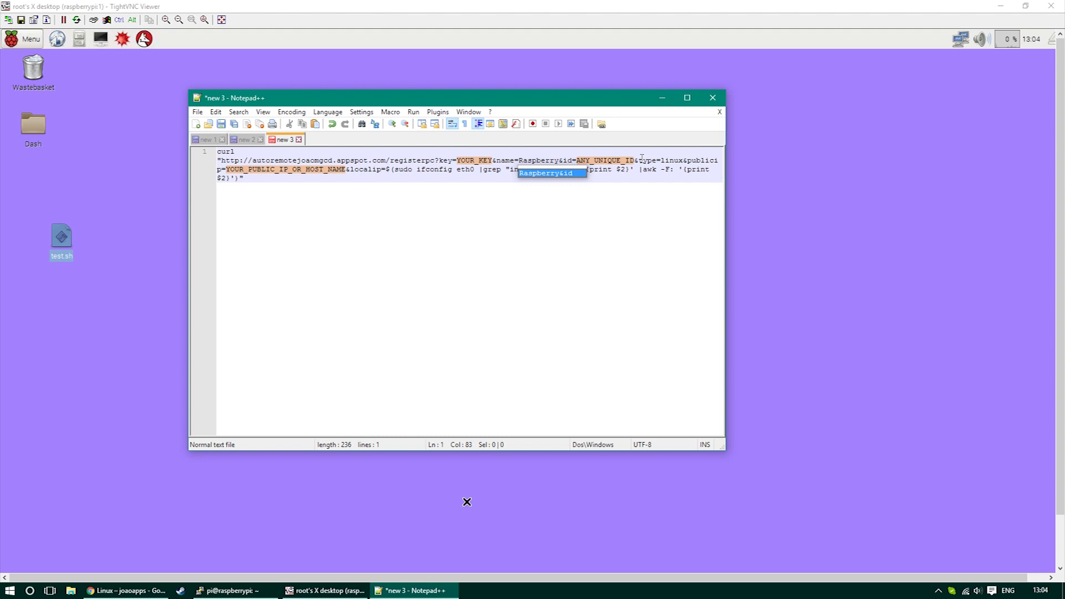
pyautogui.write('PI')
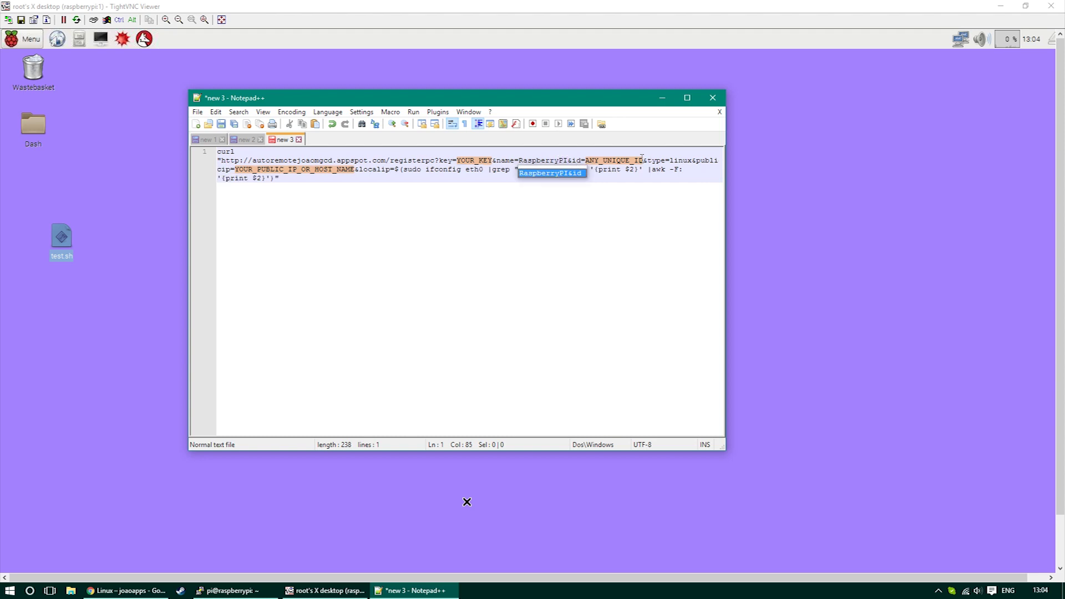
# - Replace the ANY_UNIQUE_ID placeholder with the id 314
pyautogui.press('Right')
pyautogui.press('Delete')
pyautogui.press('Delete')
pyautogui.press('Delete')
pyautogui.press('Delete')
pyautogui.press('Delete')
pyautogui.press('Delete')
pyautogui.press('Delete')
pyautogui.press('Delete')
pyautogui.press('Delete')
pyautogui.press('Delete')
pyautogui.press('Delete')
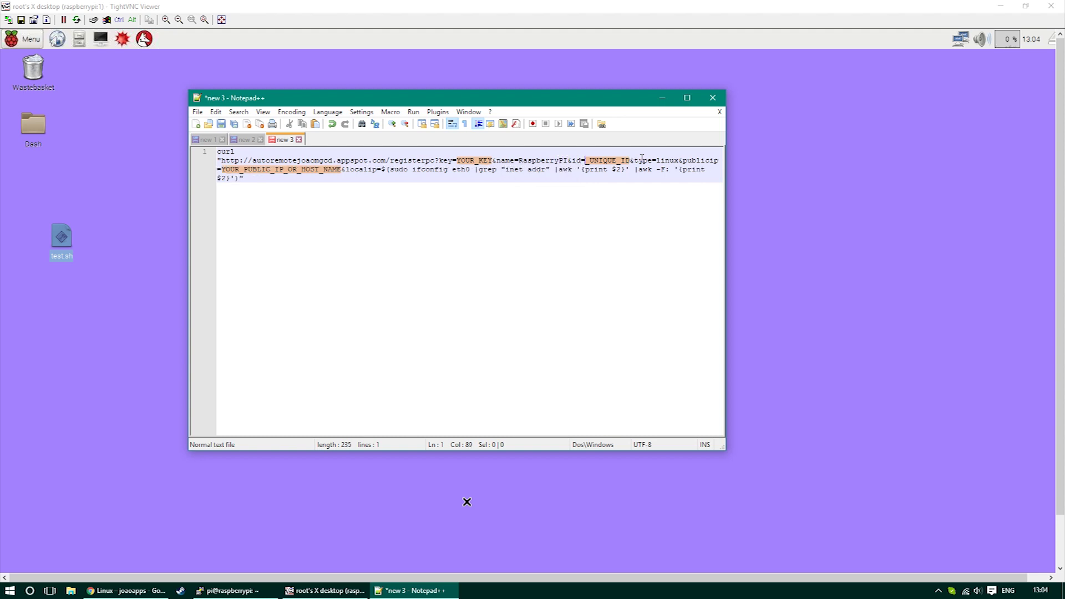
pyautogui.press('Delete')
pyautogui.press('Delete')
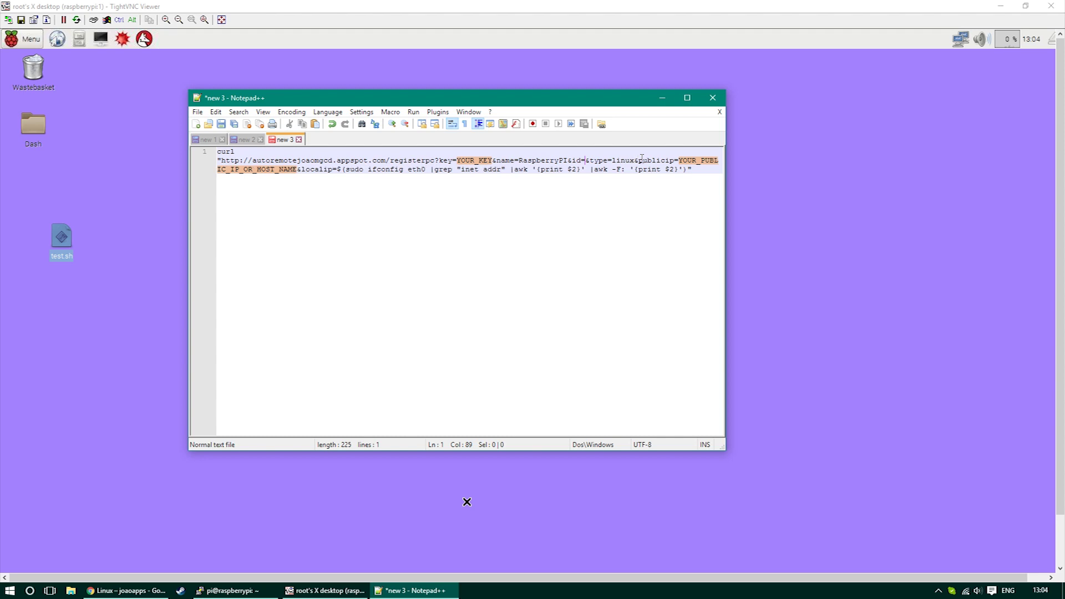
pyautogui.write('314')
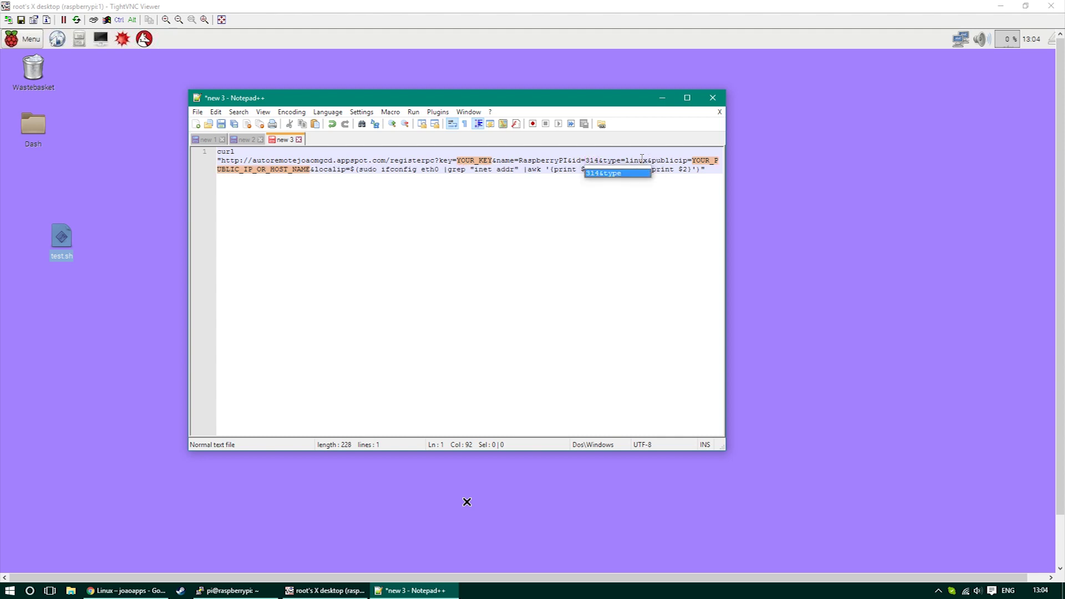
pyautogui.click(309, 169)
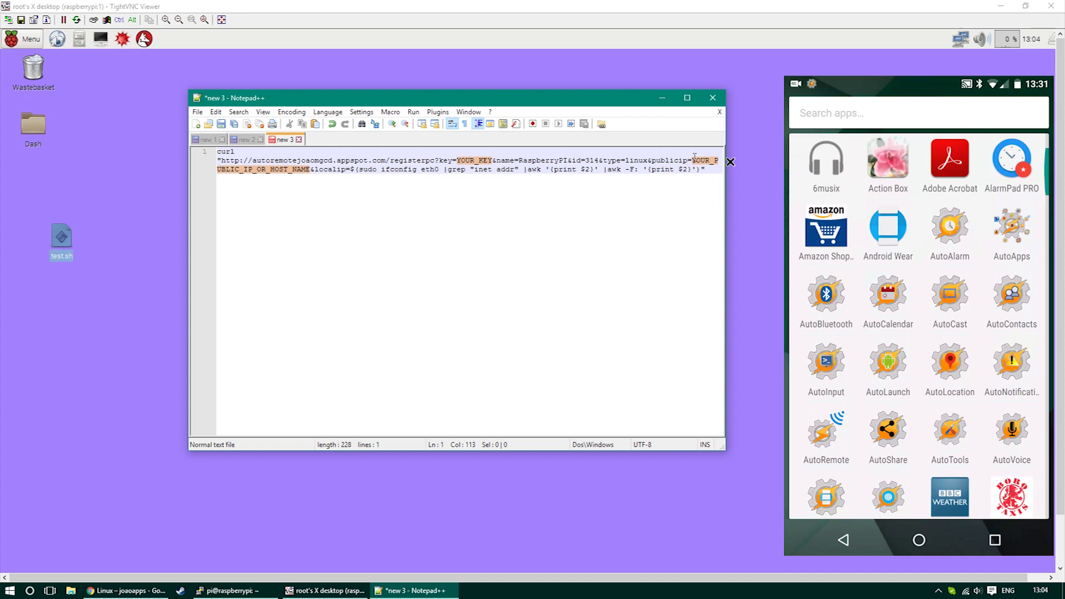
# - Select the personal key after '?key=' in the Send Message page address
pyautogui.moveTo(492, 163); pyautogui.dragTo(461, 160)
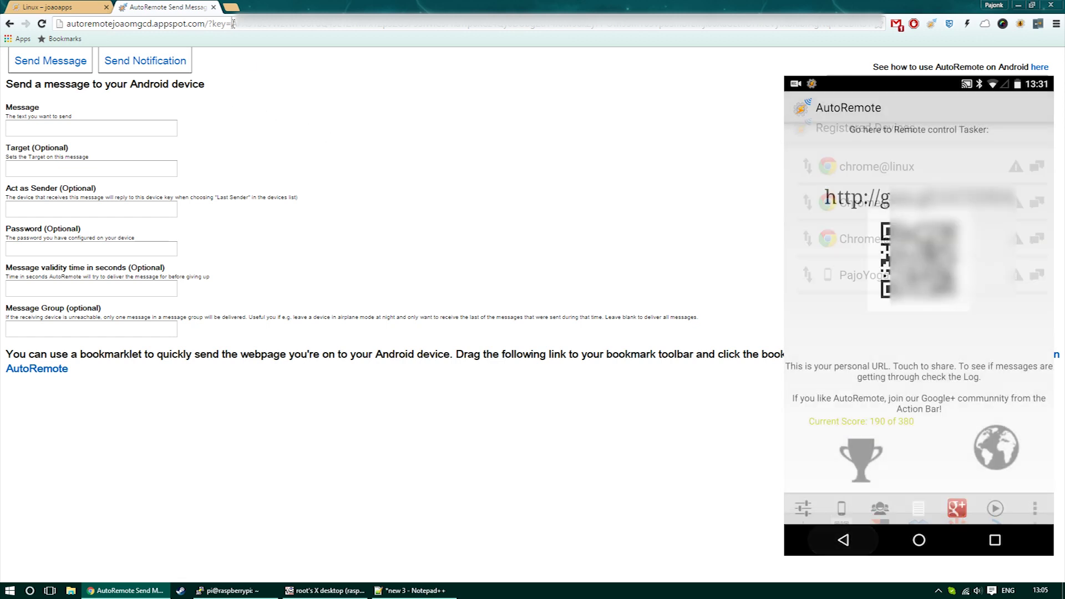
pyautogui.moveTo(231, 23); pyautogui.dragTo(882, 23)
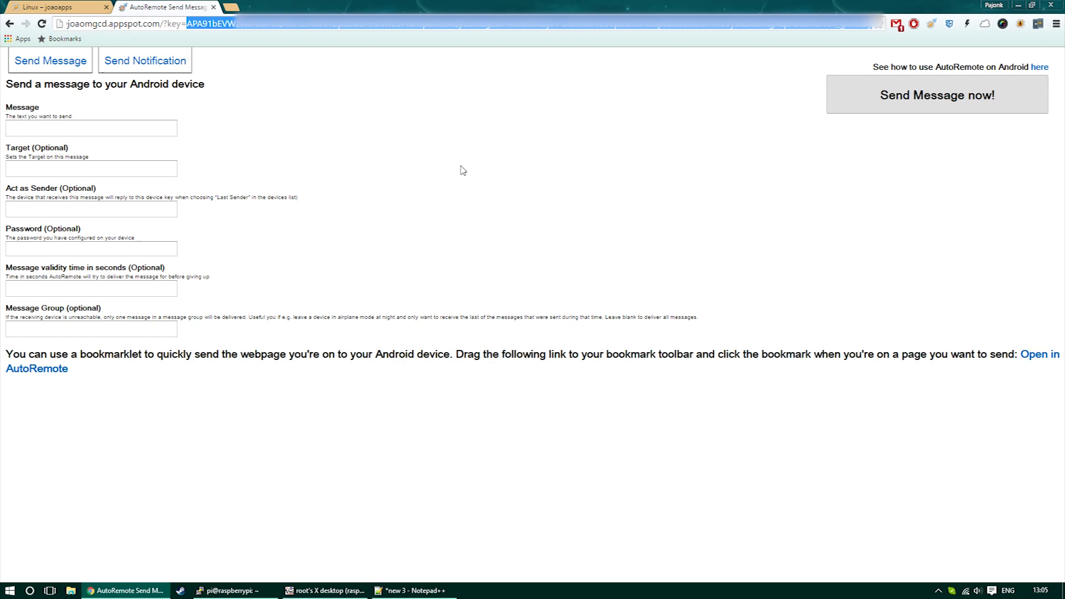
# - Paste the personal key over the YOUR_KEY placeholder in the curl command
pyautogui.click(410, 591)
pyautogui.moveTo(457, 161); pyautogui.dragTo(492, 160)
pyautogui.hotkey('ctrl', 'v')
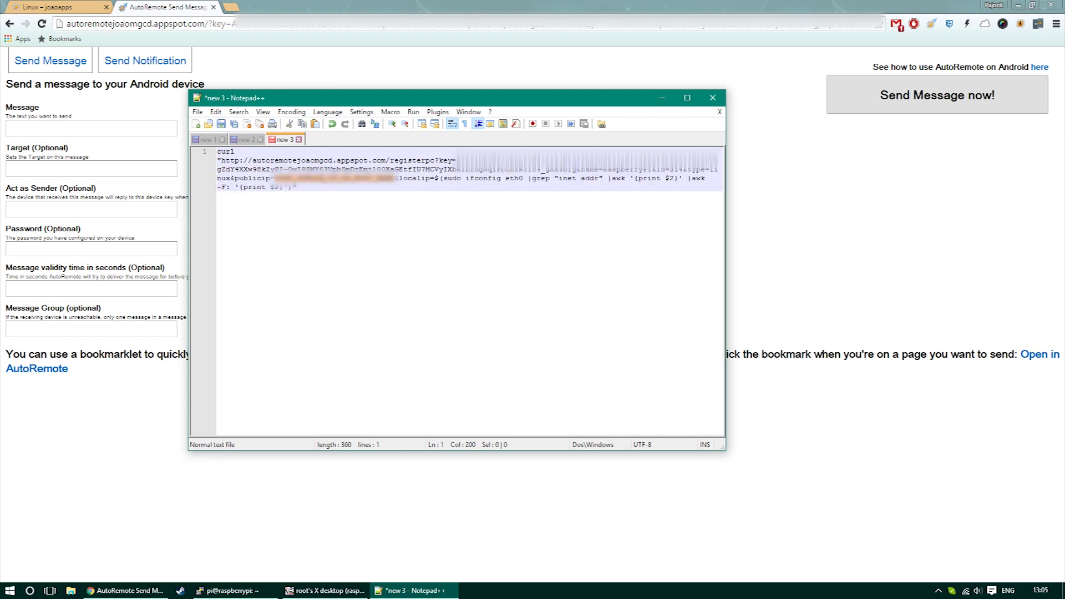
# - Replace the public IP with a sudo ifconfig eth0 localip value and select the whole command
pyautogui.moveTo(275, 178); pyautogui.dragTo(341, 178)
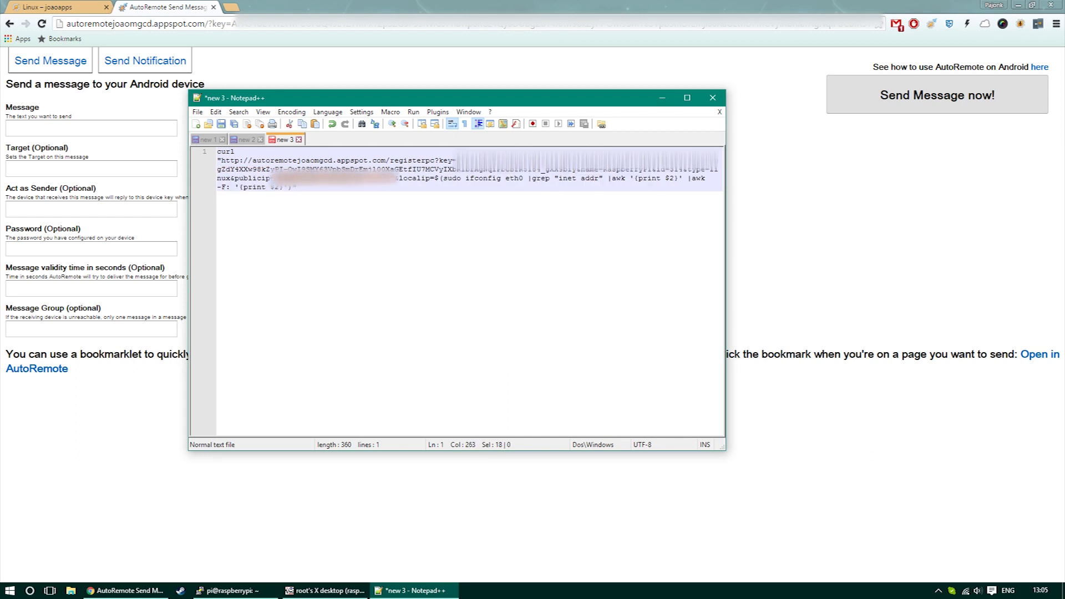
pyautogui.hotkey('ctrl', 'v')
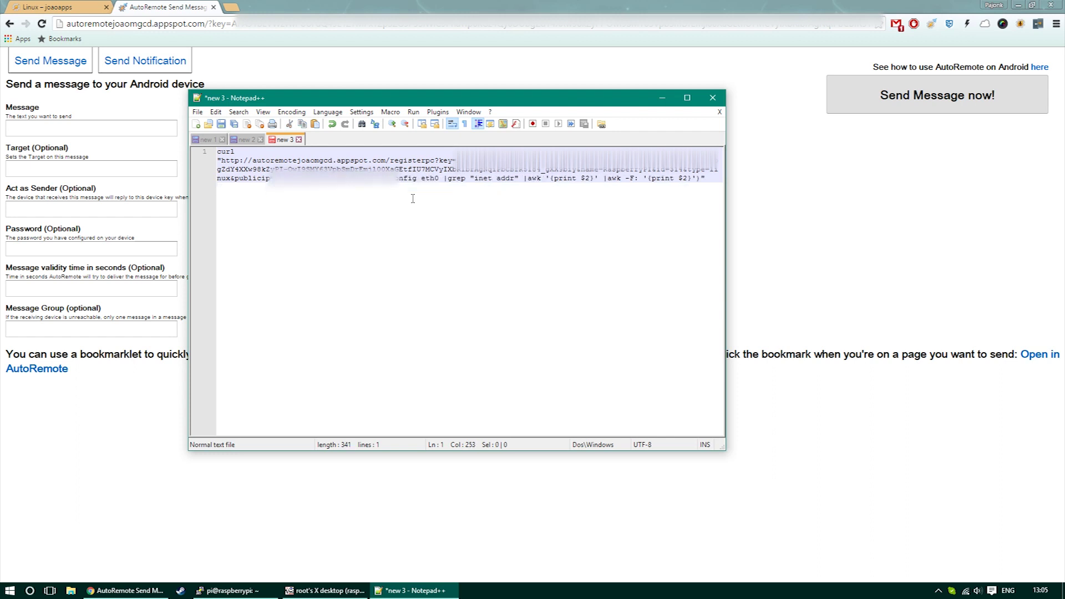
pyautogui.write('o ifco')
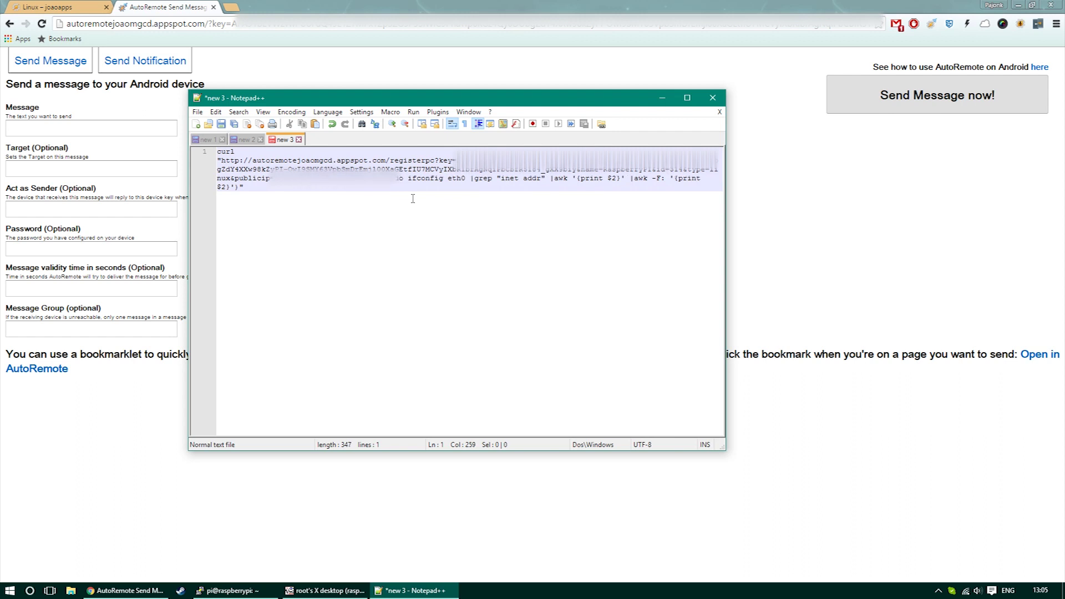
pyautogui.write('nfig et')
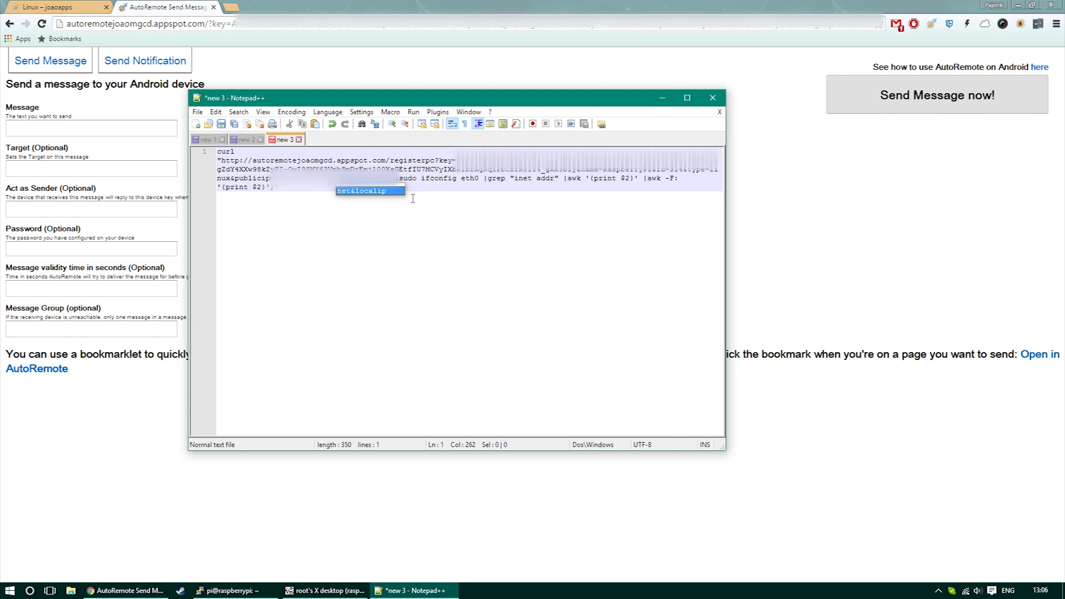
pyautogui.click(424, 235)
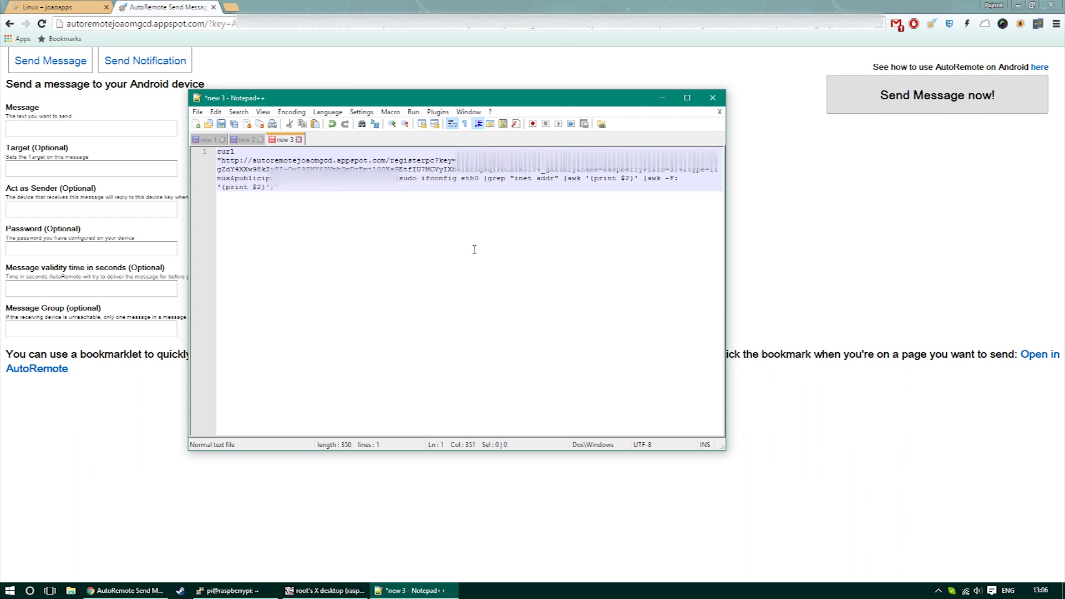
pyautogui.moveTo(279, 189); pyautogui.dragTo(217, 150)
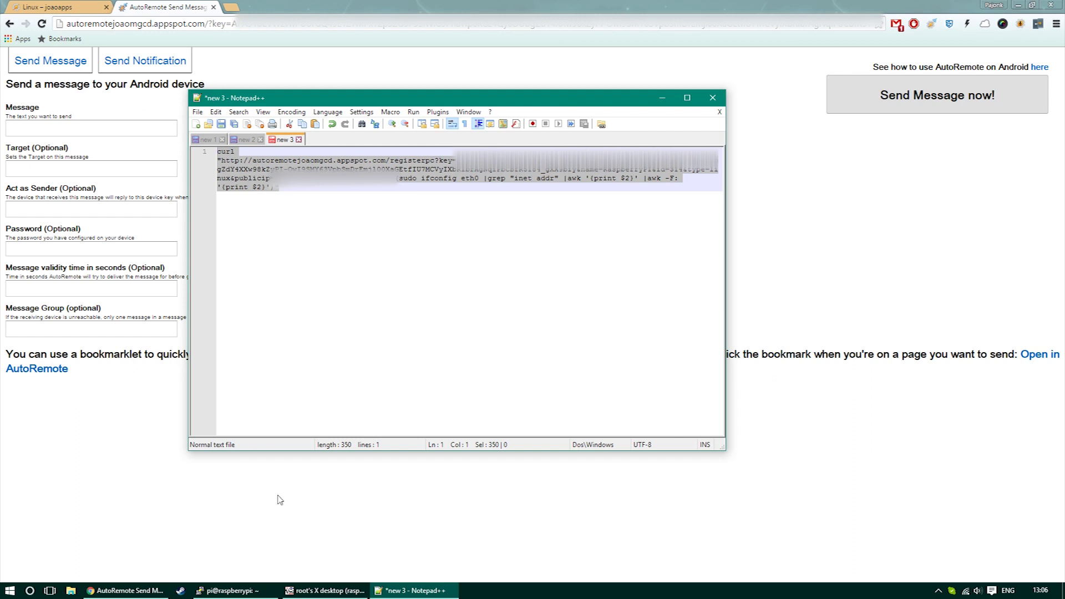
# - Clear the partial 'sudo apt-' in PuTTY, then paste and run the curl registration command
pyautogui.hotkey('alt', 'Tab')
pyautogui.press('BackSpace')
pyautogui.press('BackSpace')
pyautogui.press('BackSpace')
pyautogui.press('BackSpace')
pyautogui.press('BackSpace')
pyautogui.press('BackSpace')
pyautogui.press('BackSpace')
pyautogui.press('BackSpace')
pyautogui.press('BackSpace')
pyautogui.press('BackSpace')
pyautogui.press('BackSpace')
pyautogui.press('BackSpace')
pyautogui.press('BackSpace')
pyautogui.press('BackSpace')
pyautogui.press('BackSpace')
pyautogui.press('BackSpace')
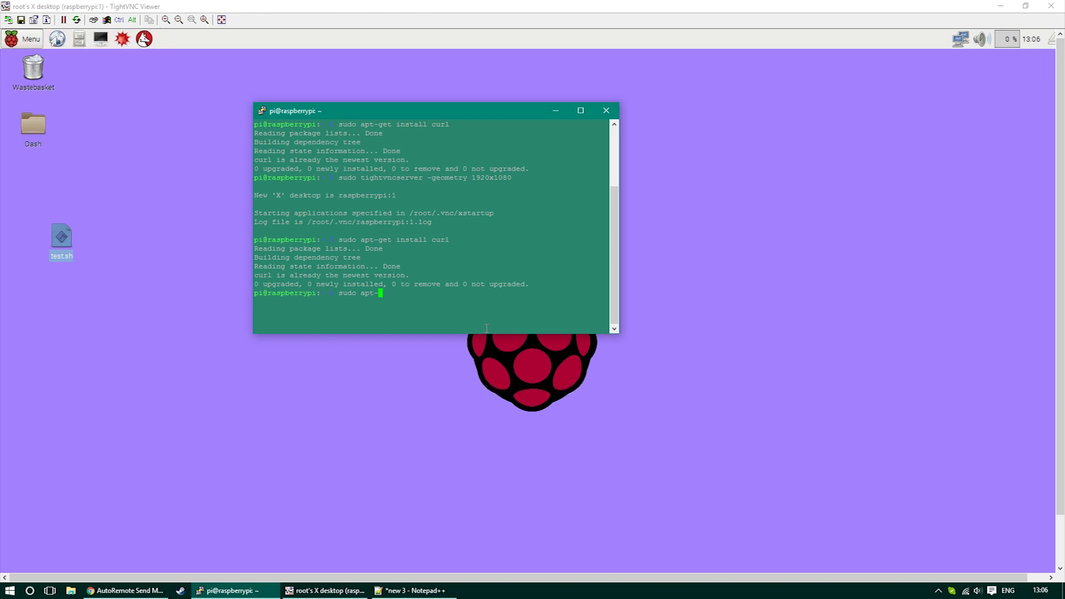
pyautogui.press('BackSpace')
pyautogui.press('BackSpace')
pyautogui.press('BackSpace')
pyautogui.press('BackSpace')
pyautogui.press('BackSpace')
pyautogui.press('BackSpace')
pyautogui.press('BackSpace')
pyautogui.press('BackSpace')
pyautogui.press('BackSpace')
pyautogui.rightClick(381, 300)
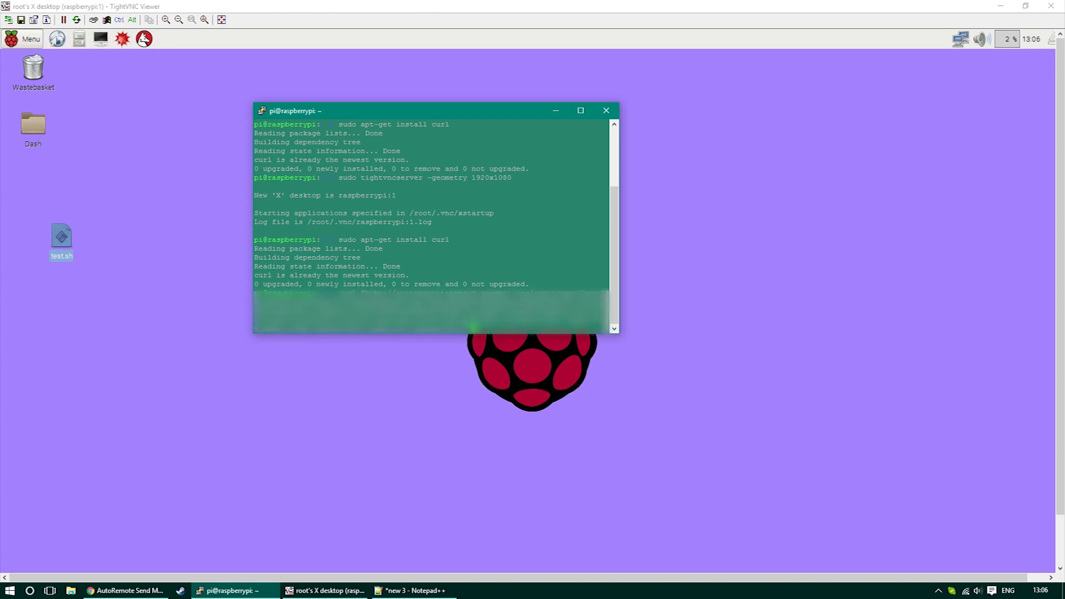
pyautogui.press('Return')
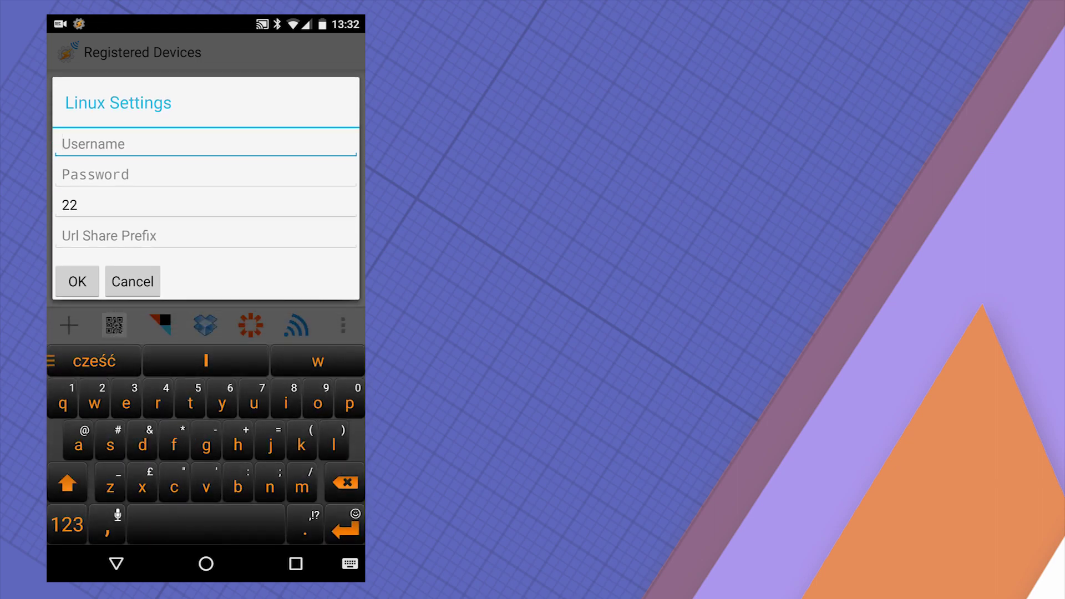
# - Save username pi and the account password in RaspberryPI's Linux Settings, then return to devices
pyautogui.write('pi')
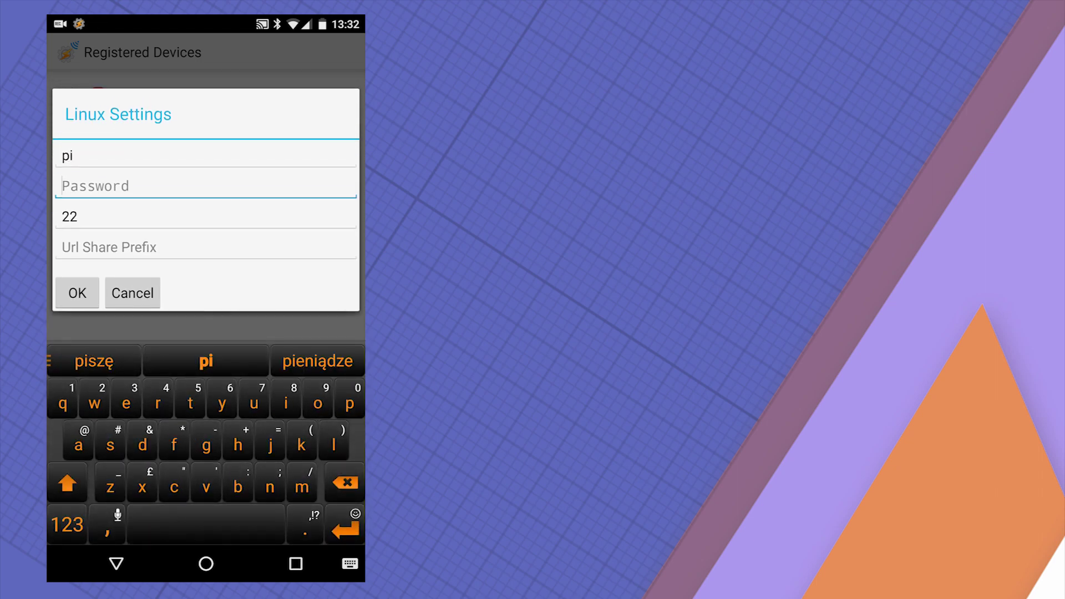
pyautogui.click(206, 174)
pyautogui.write('•••••••••••••')
pyautogui.click(77, 298)
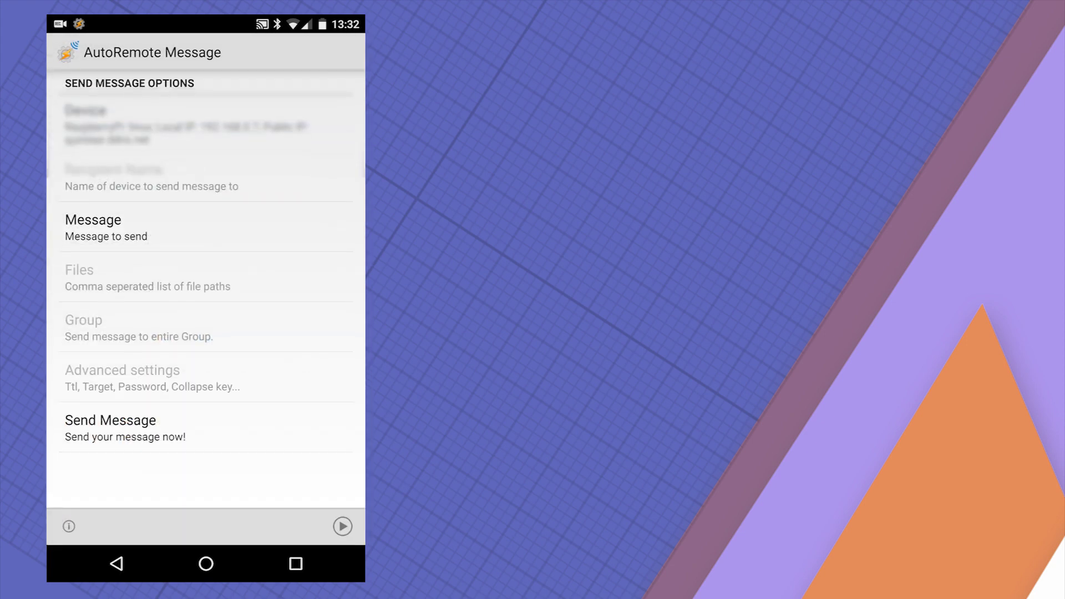
pyautogui.click(116, 563)
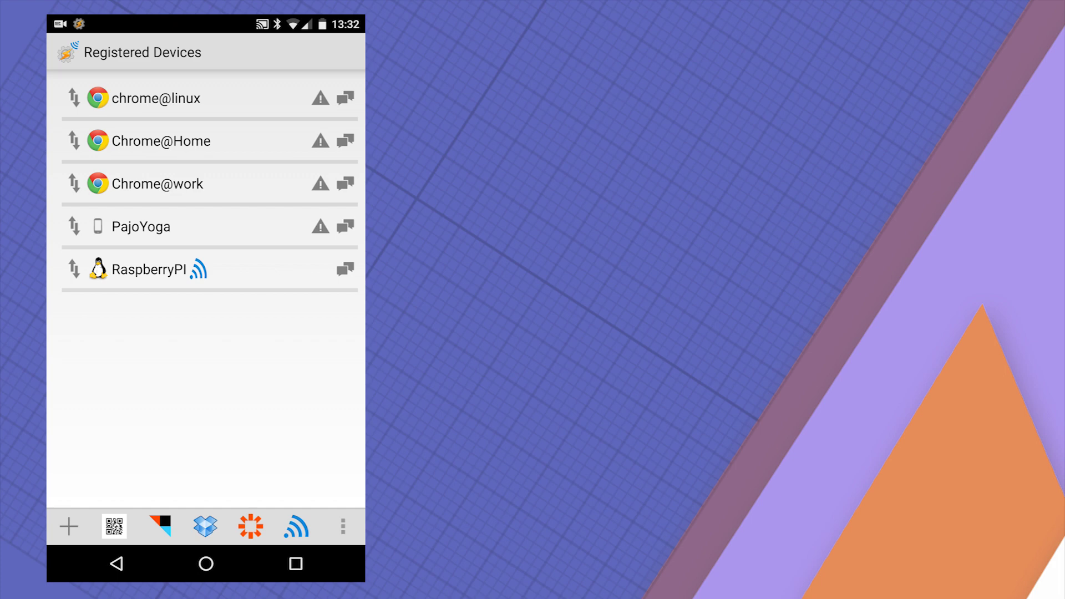
# - Delete the old registration entry from the AutoRemote message logs
pyautogui.click(116, 563)
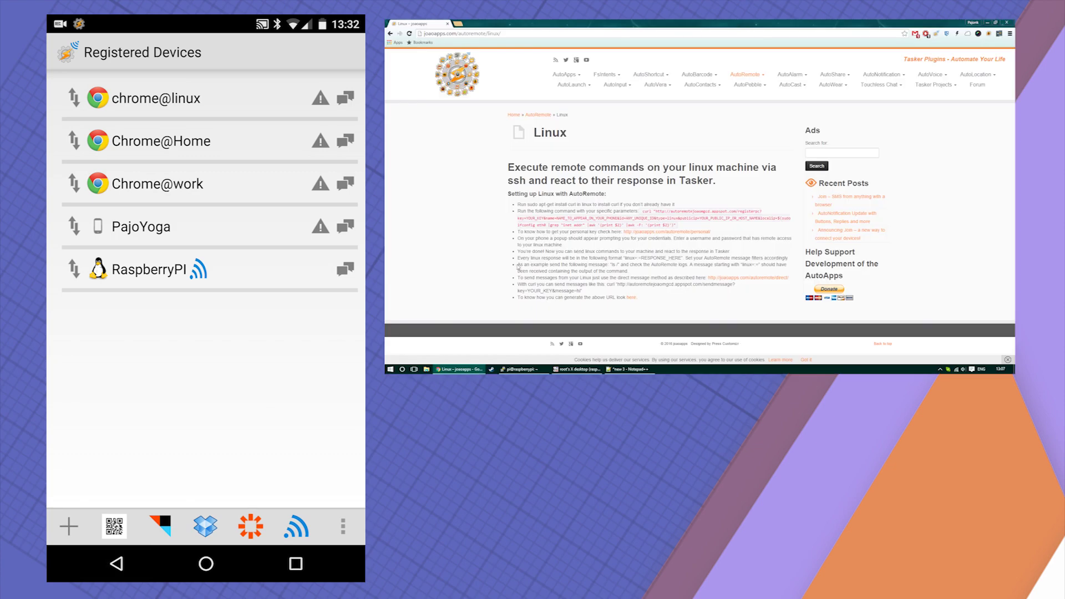
pyautogui.moveTo(517, 264); pyautogui.dragTo(631, 271)
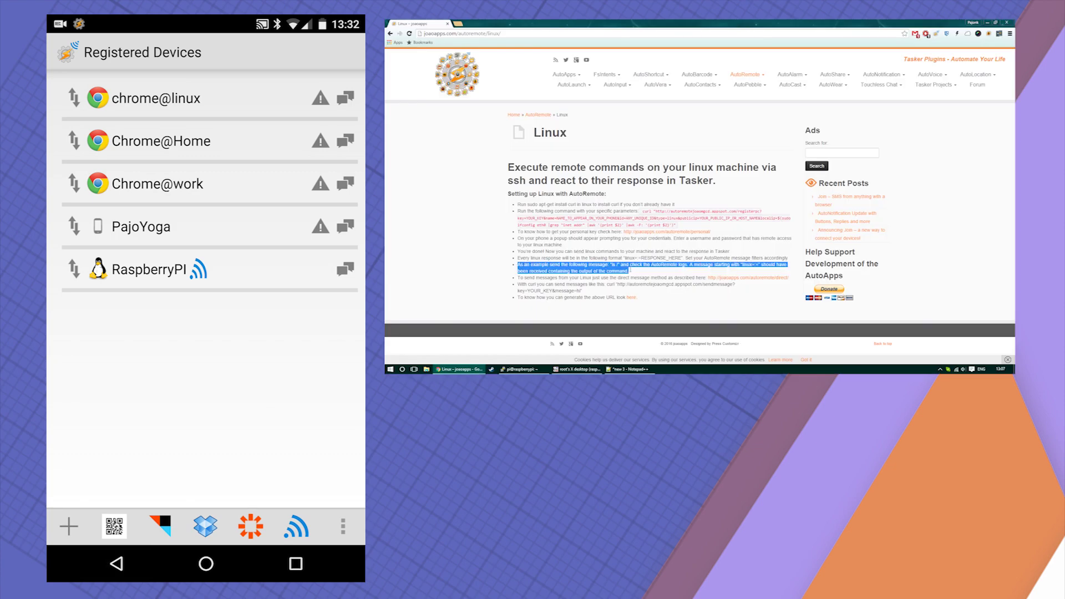
pyautogui.click(116, 564)
pyautogui.click(69, 526)
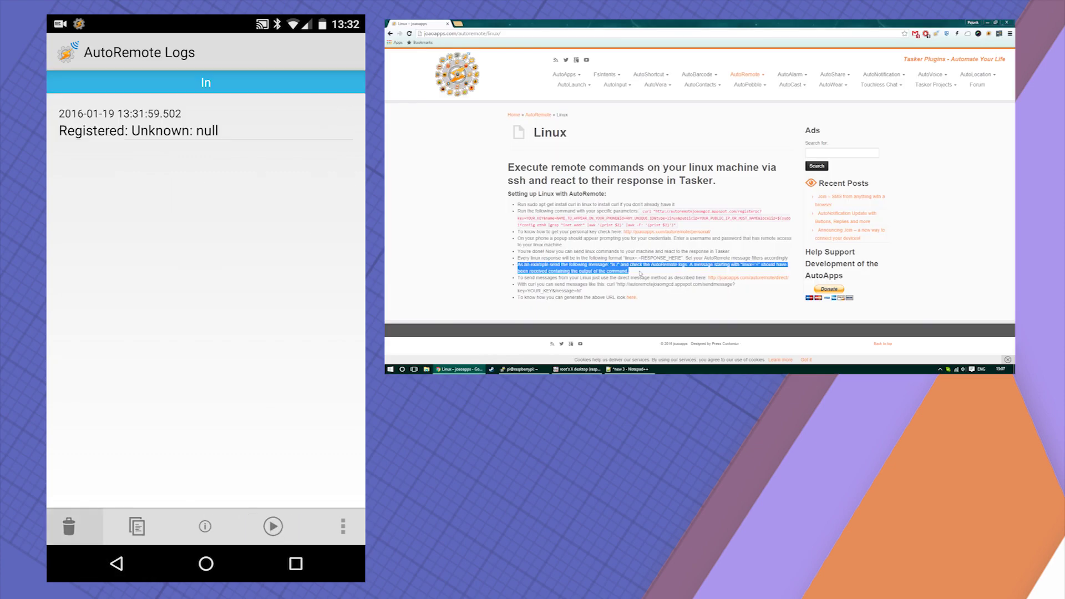
pyautogui.click(117, 564)
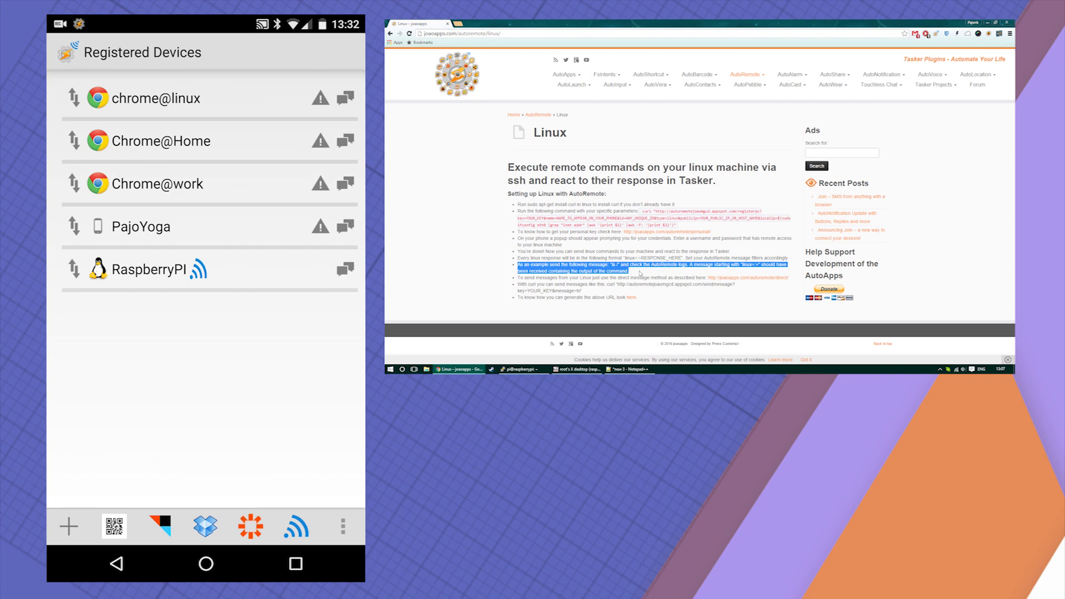
# - Send the quick message 'ls /' to RaspberryPI
pyautogui.click(346, 269)
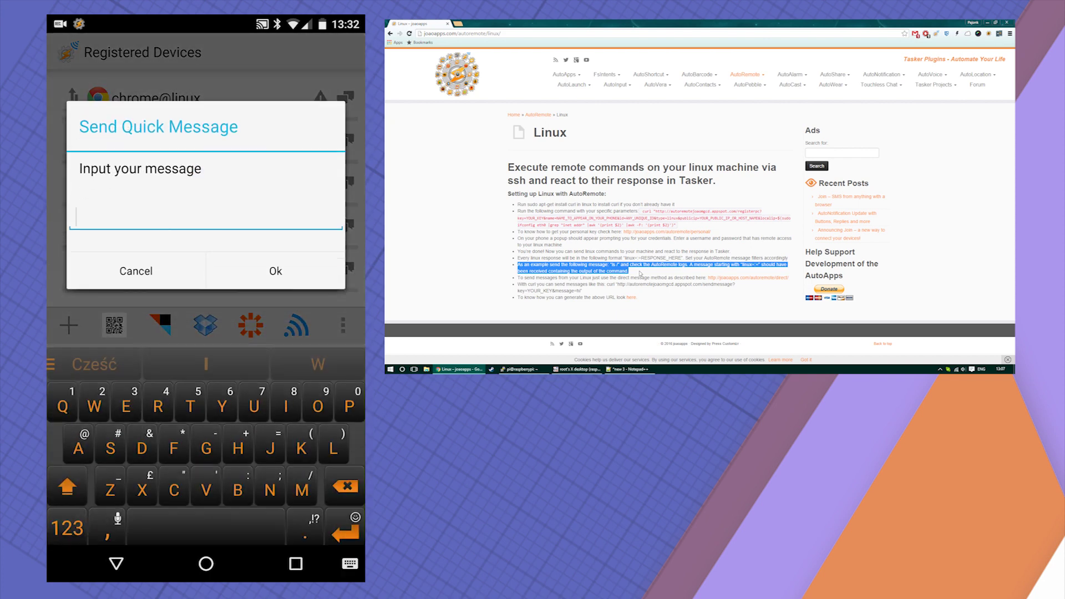
pyautogui.write('I')
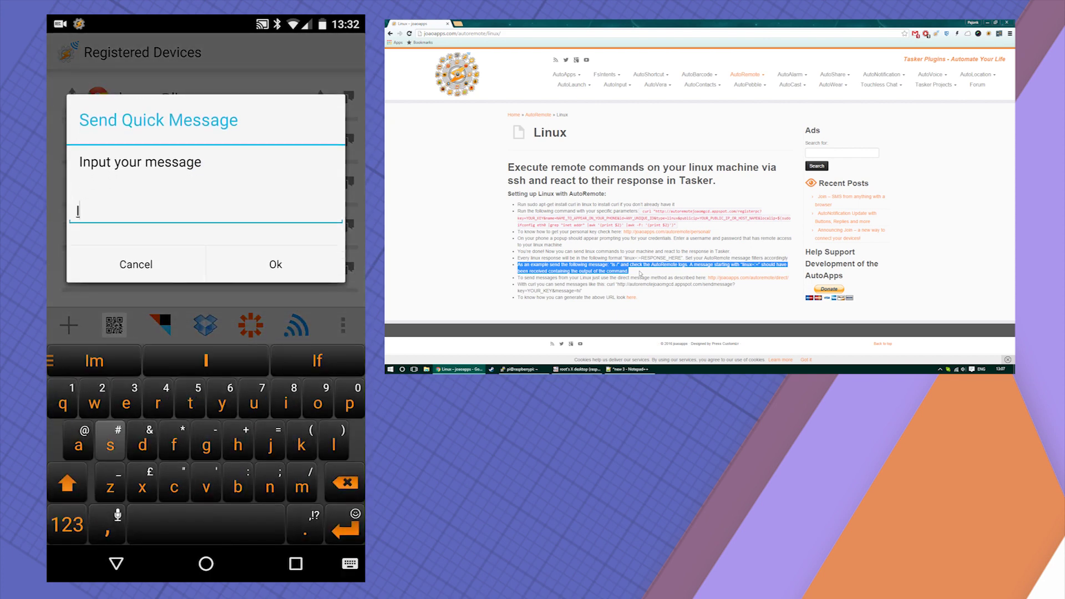
pyautogui.write('s /')
pyautogui.press('Return')
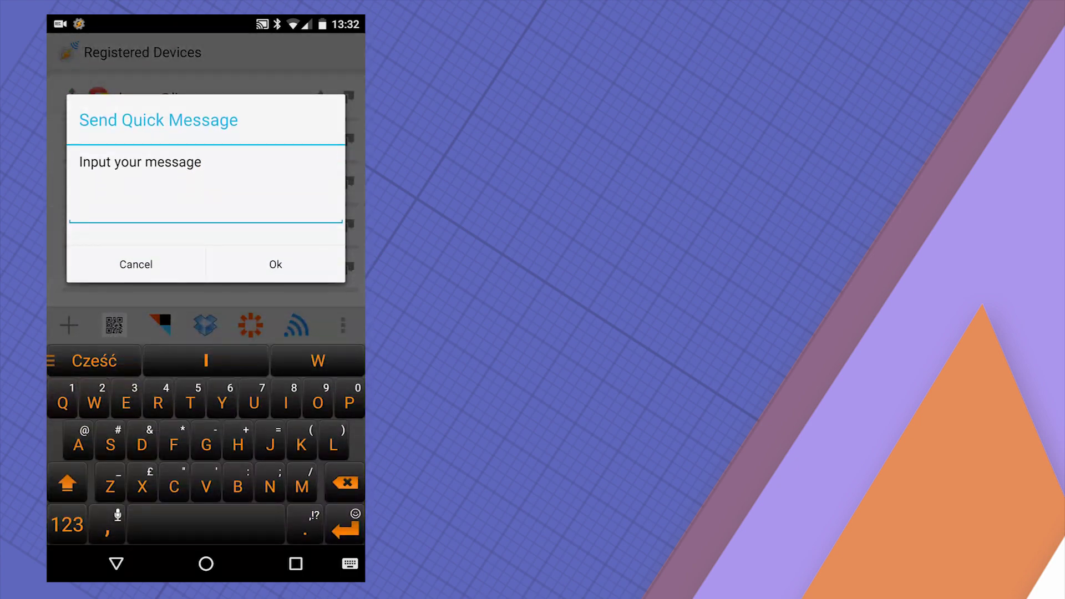
# - Send the quick message 'date' to RaspberryPI
pyautogui.write('D')
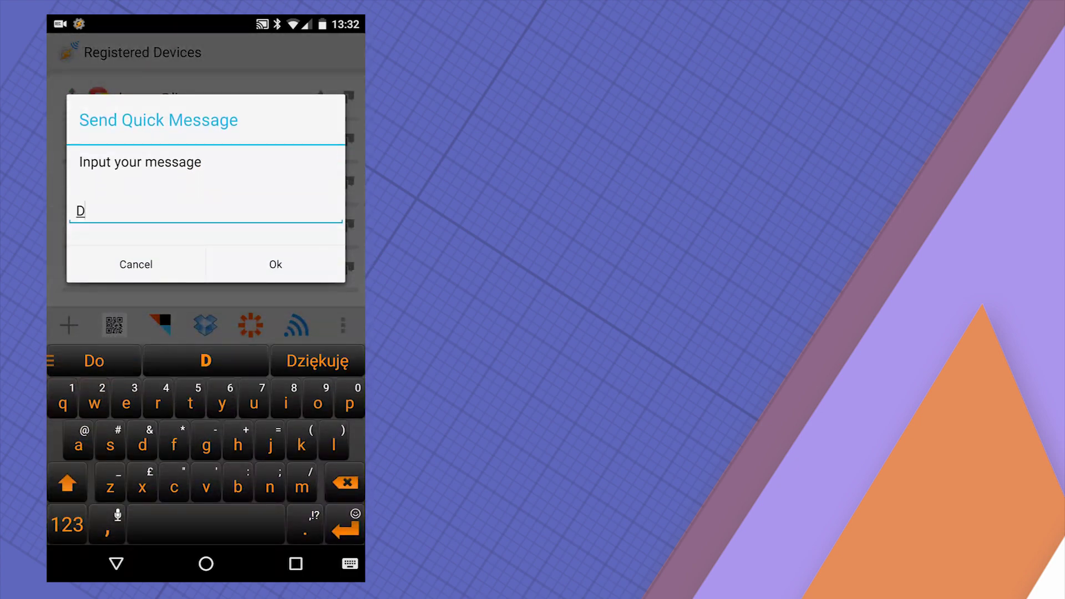
pyautogui.press('BackSpace')
pyautogui.write('date')
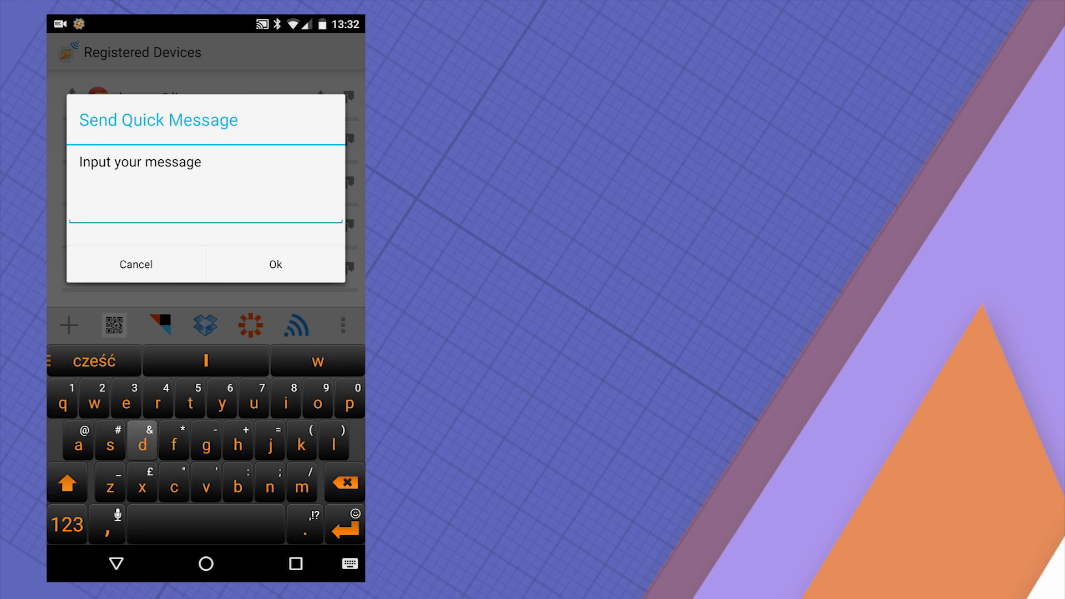
pyautogui.press('Return')
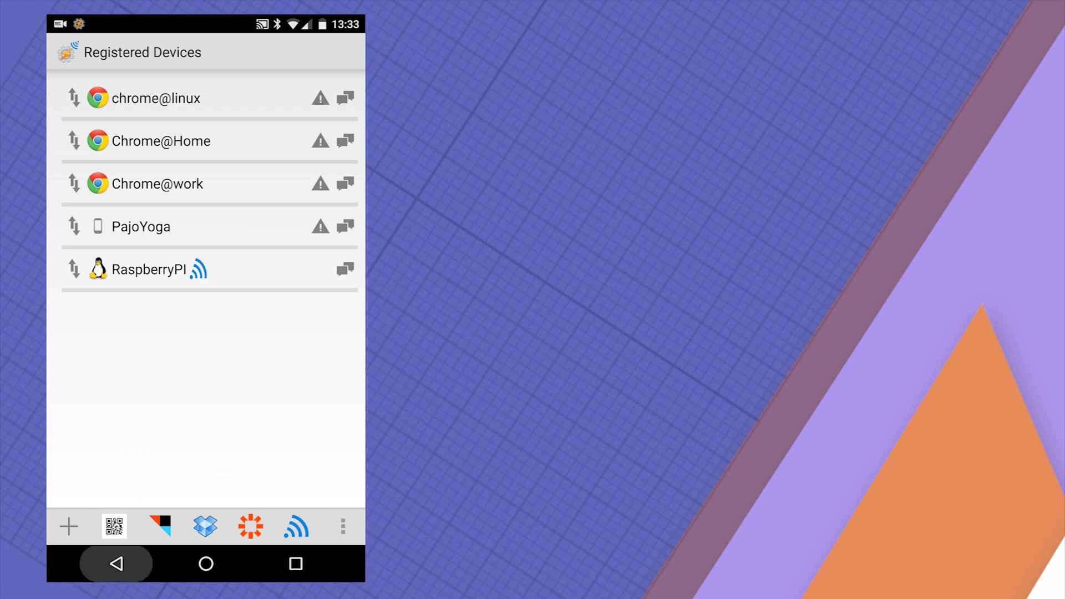
# - Check the outgoing messages in the logs, then start another quick message to RaspberryPI
pyautogui.click(116, 563)
pyautogui.moveTo(277, 305)
pyautogui.mouseDown()
pyautogui.moveTo(133, 306)
pyautogui.moveTo(278, 305)
pyautogui.mouseUp()
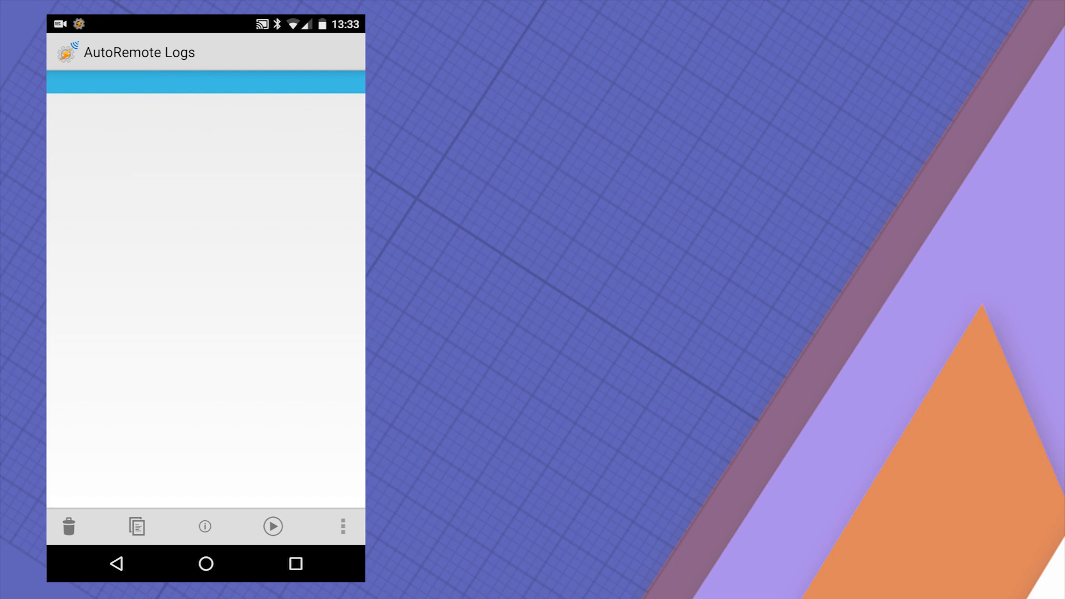
pyautogui.click(117, 564)
pyautogui.click(144, 269)
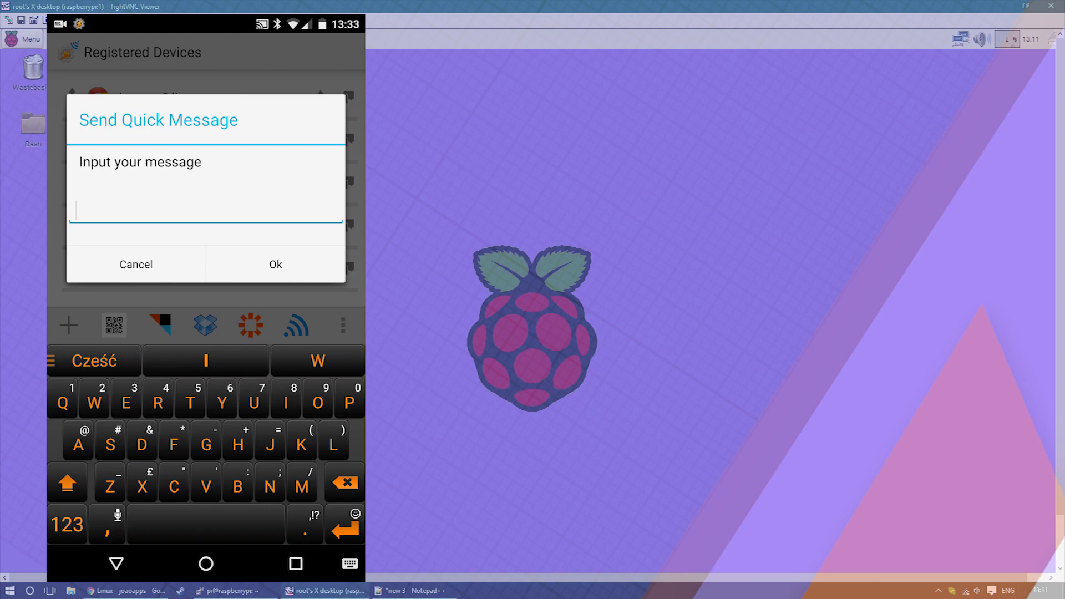
# - Send RaspberryPI the quick message 'sudo bash /root/Desktop/test.sh' to run the test script
pyautogui.write('s')
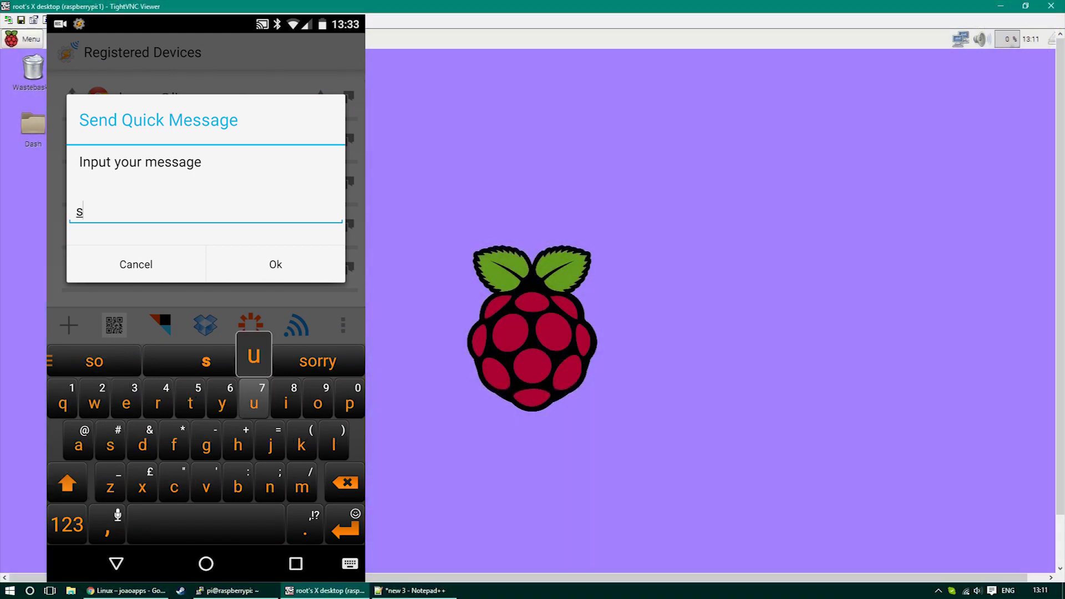
pyautogui.write('udo ')
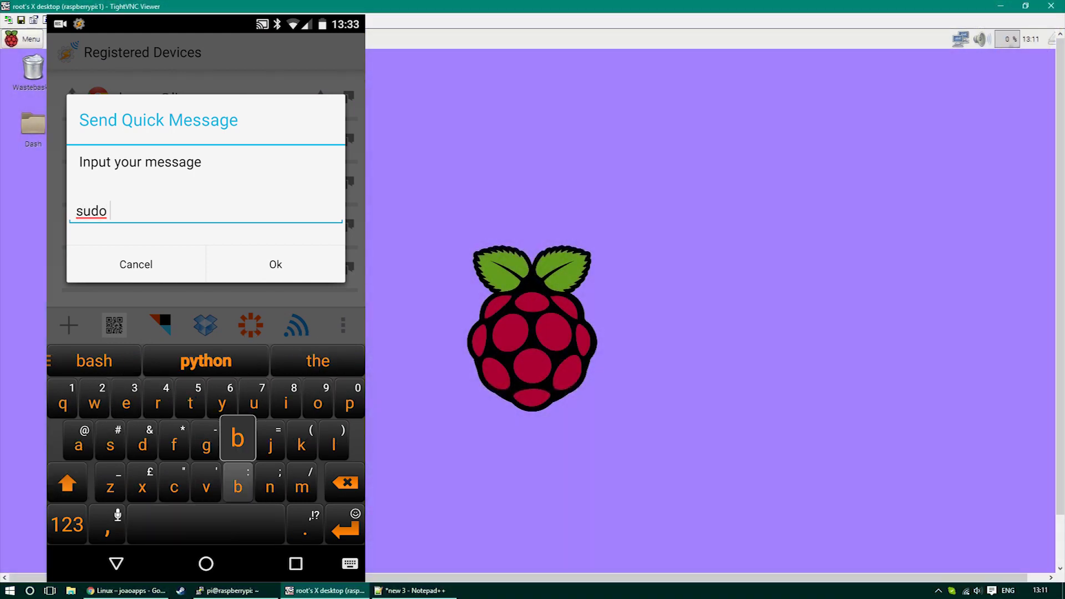
pyautogui.write('bash /root')
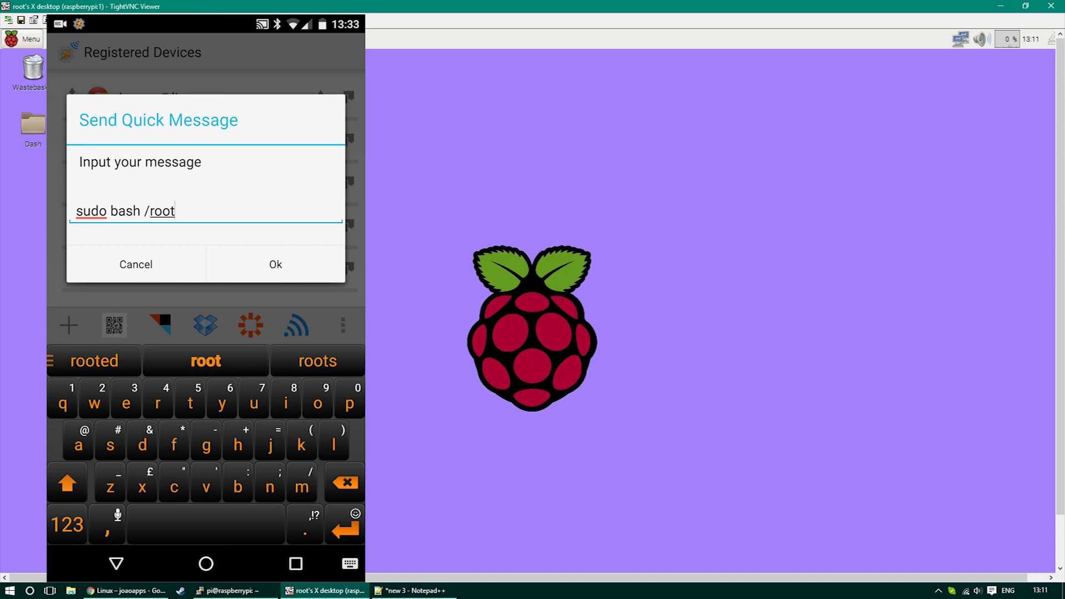
pyautogui.write('/Desktop')
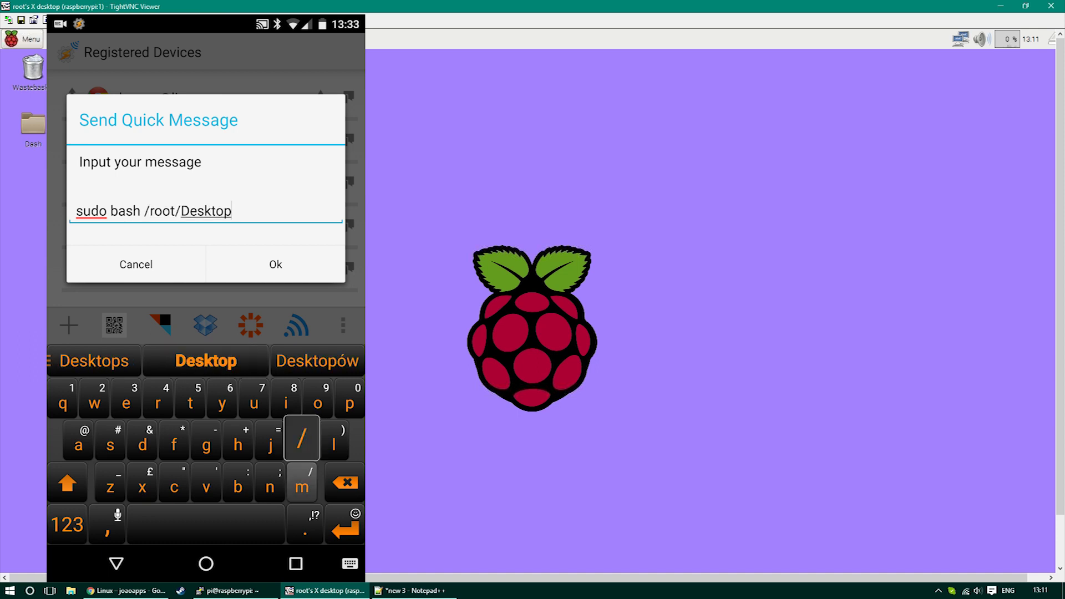
pyautogui.write('/t')
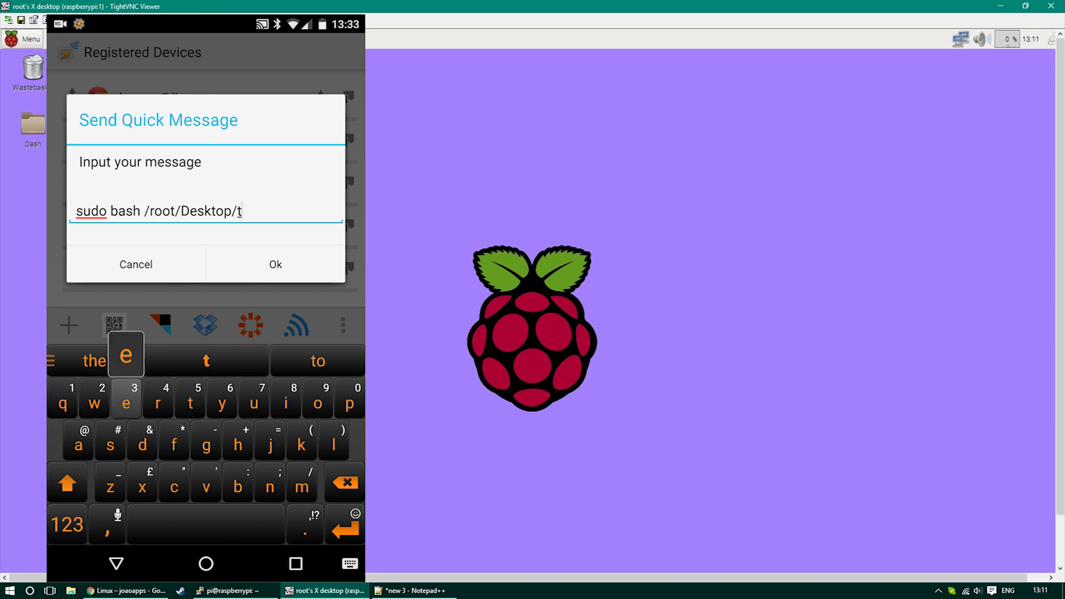
pyautogui.write('est.')
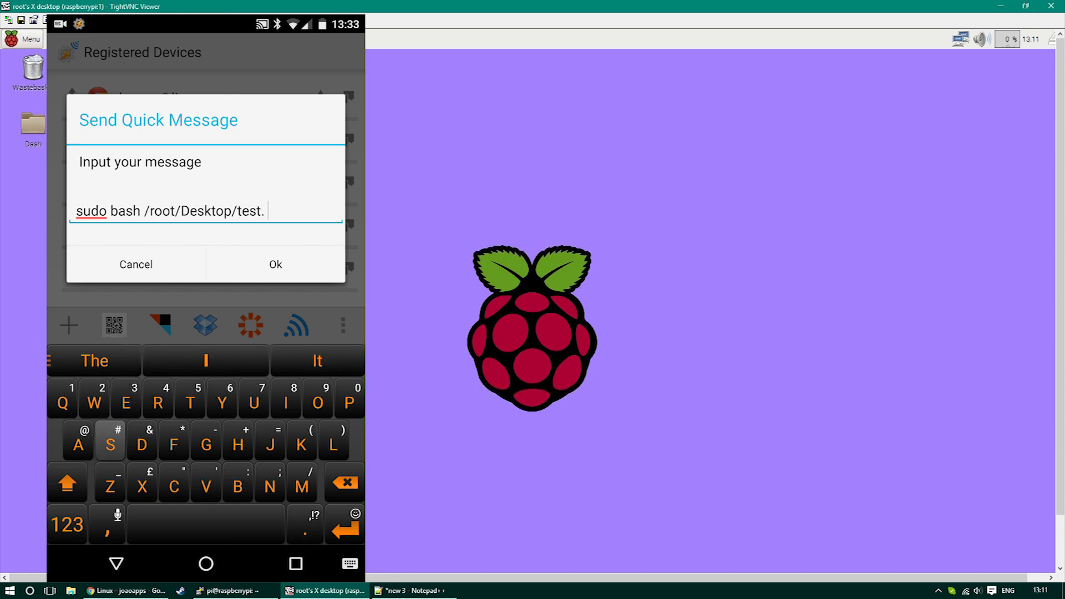
pyautogui.write('sh')
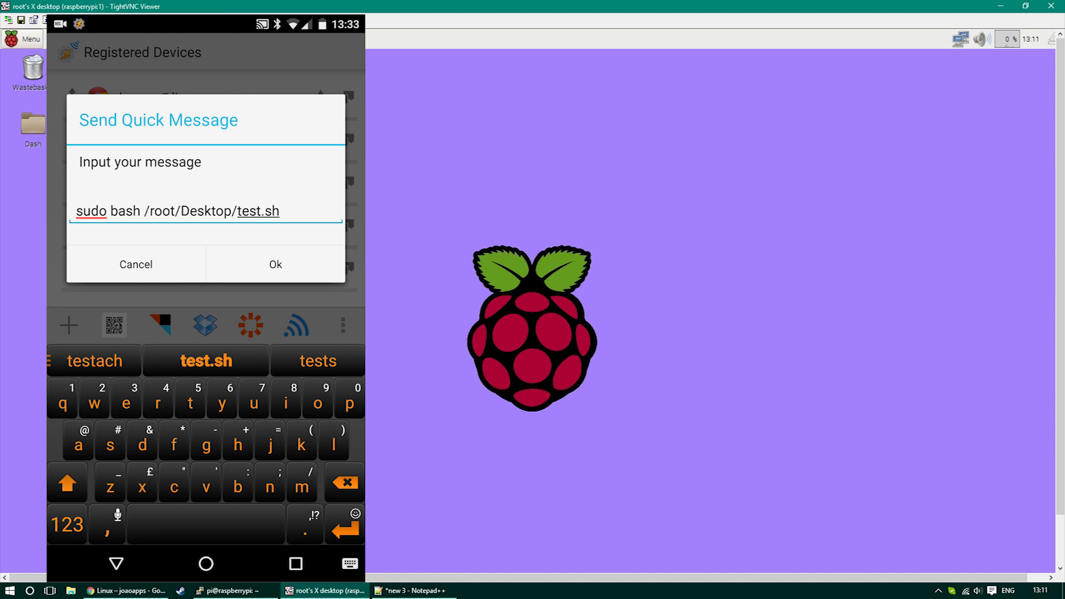
pyautogui.click(276, 264)
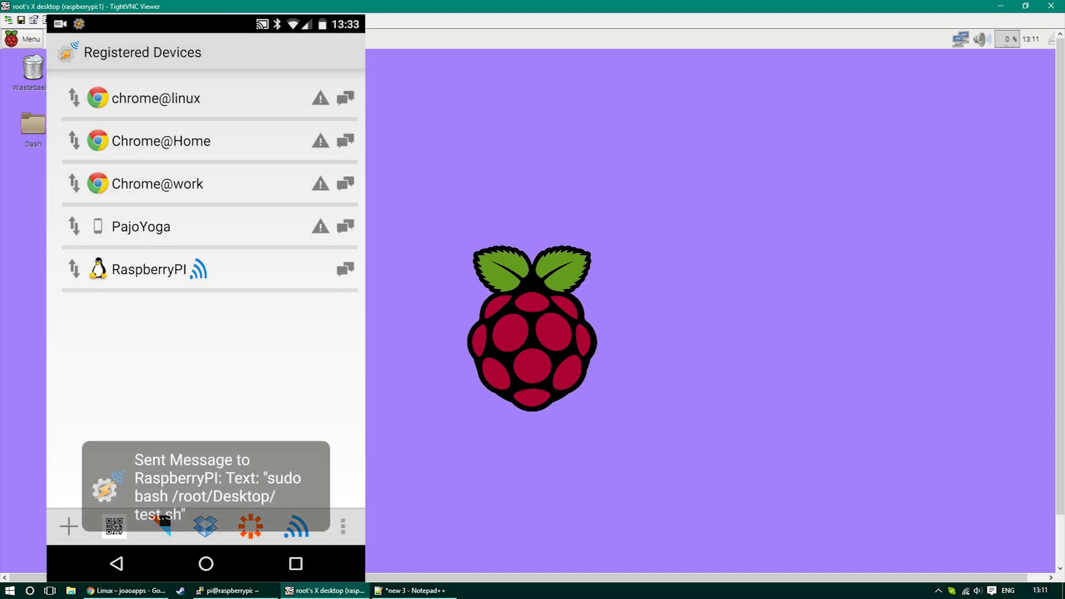